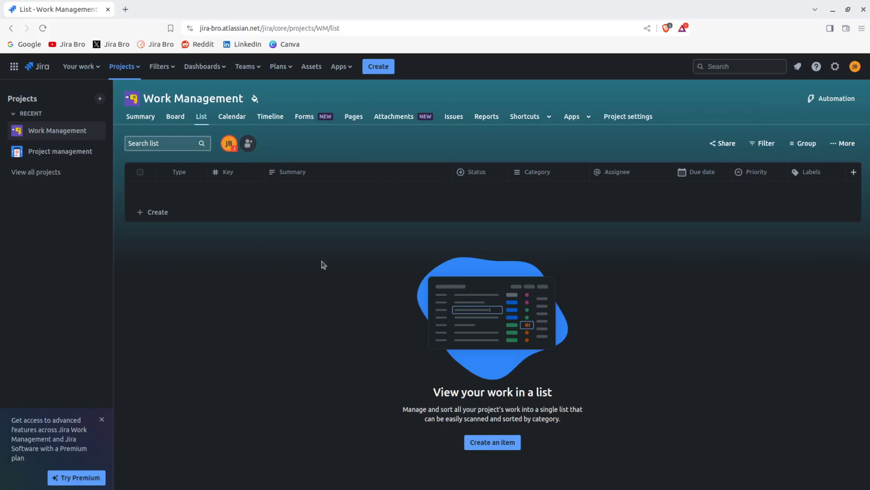
Start editing the project's issue type scheme from a new item's type picker via Manage types.
left_click(142, 218)
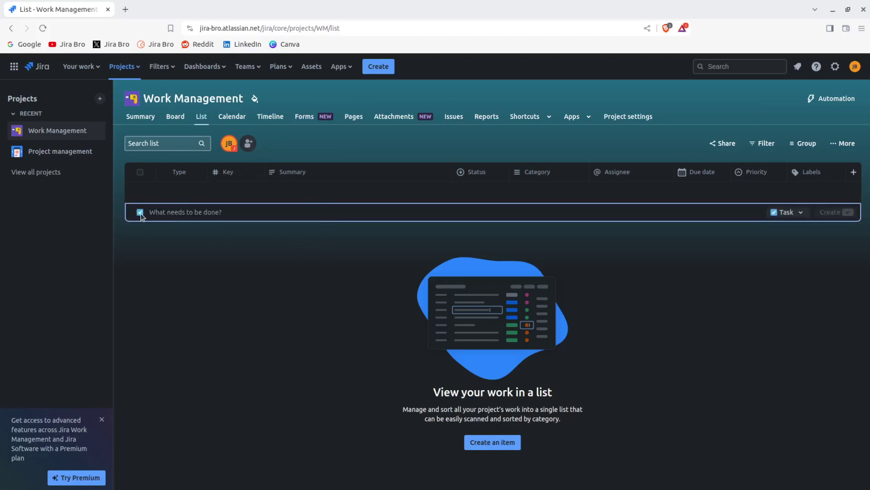
left_click(791, 216)
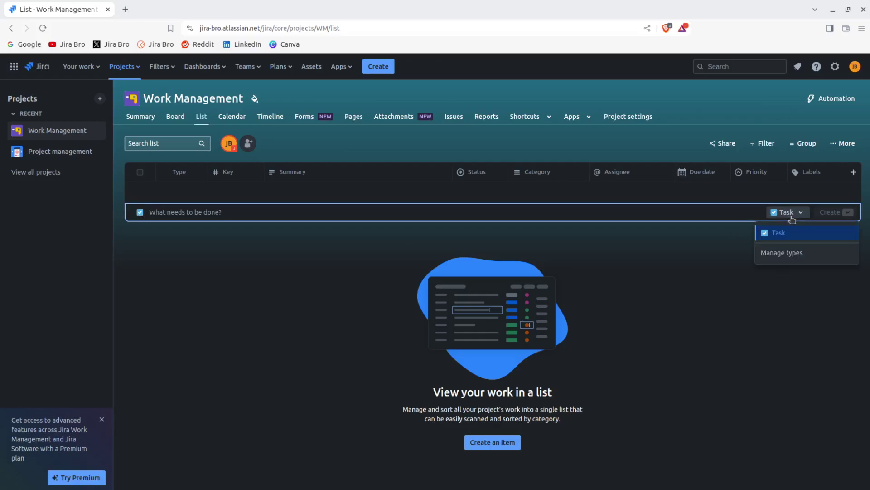
left_click(780, 253)
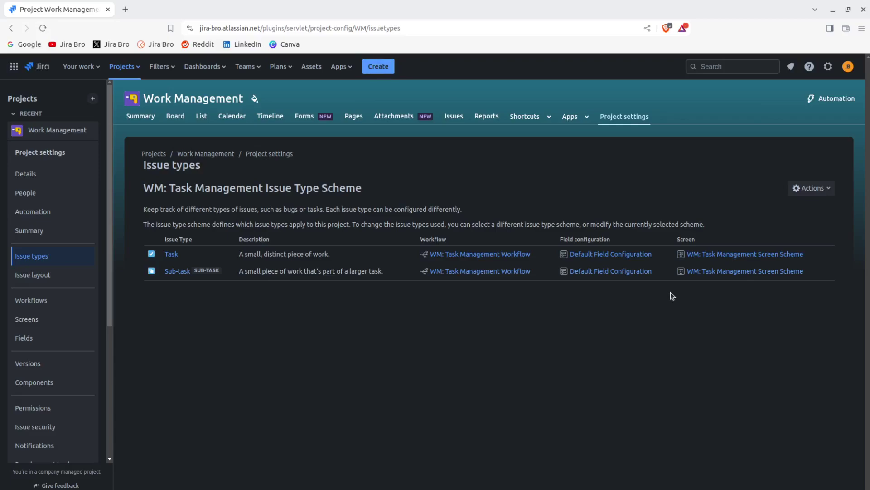
left_click(823, 194)
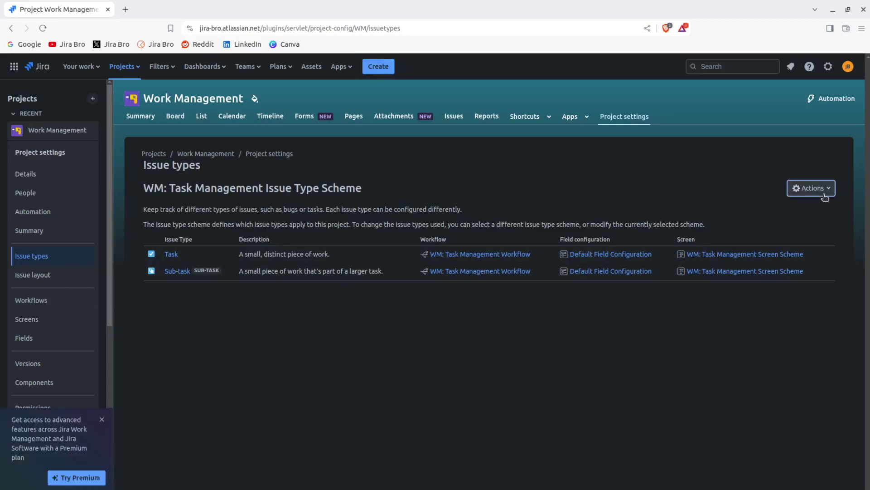
left_click(794, 210)
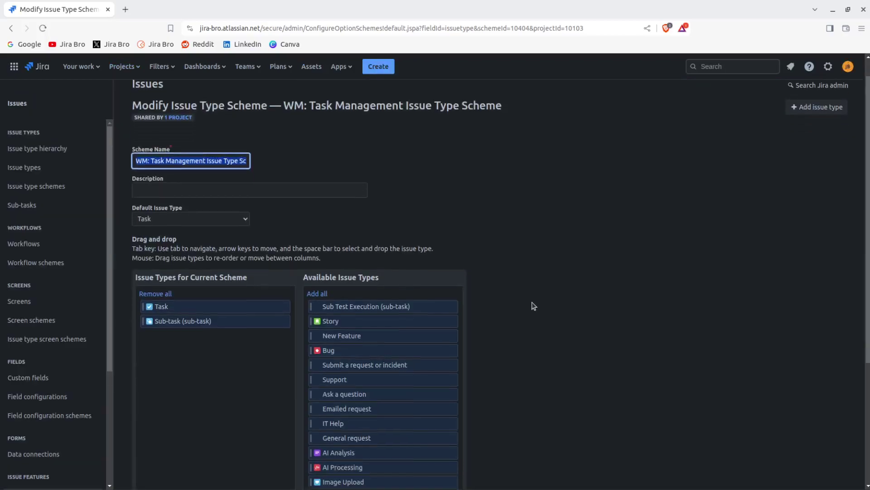
Move Story into the WM: Task Management Issue Type Scheme, save, and return to the List view.
scroll(534, 302, "down", 4)
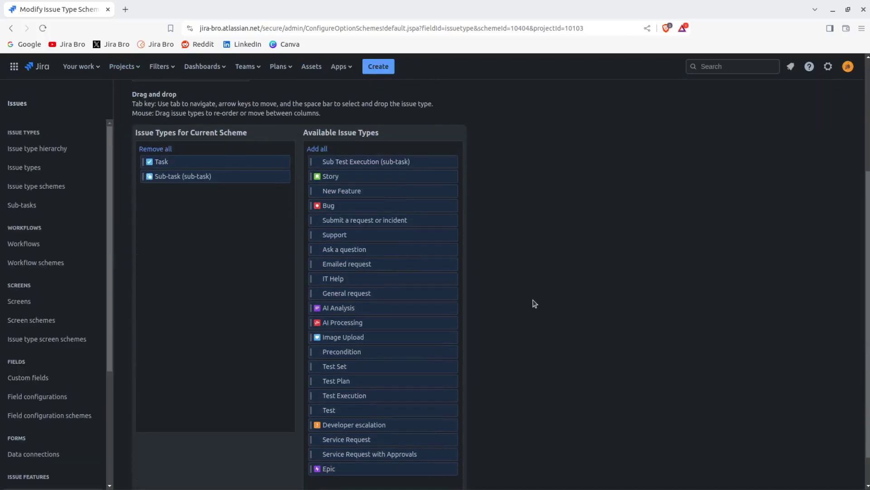
double_click(313, 177)
scroll(314, 236, "down", 1)
left_click(143, 474)
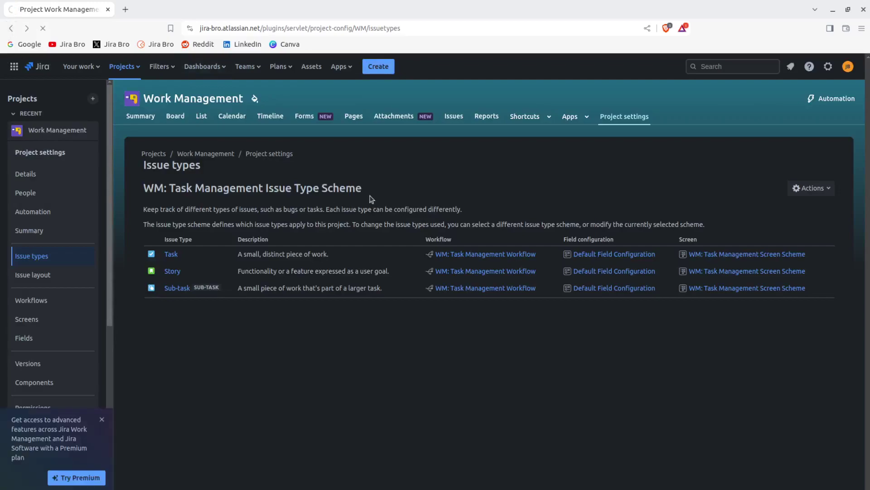
key("alt+Left")
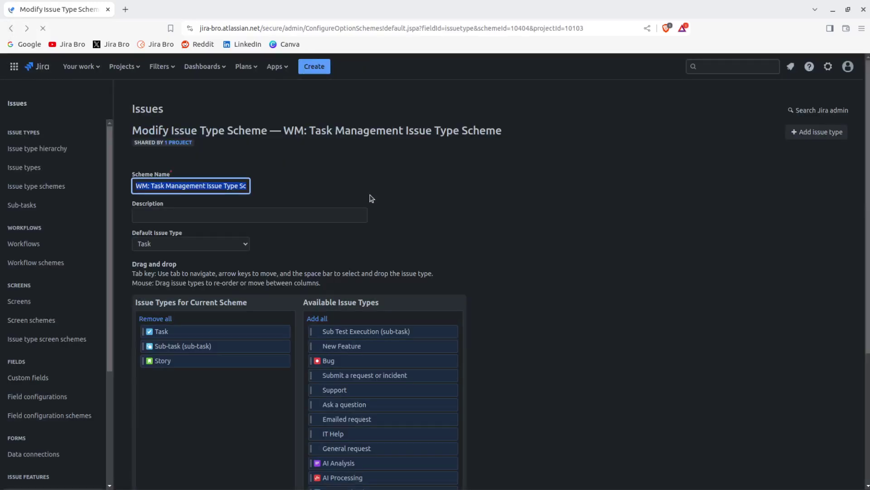
key("alt+Left")
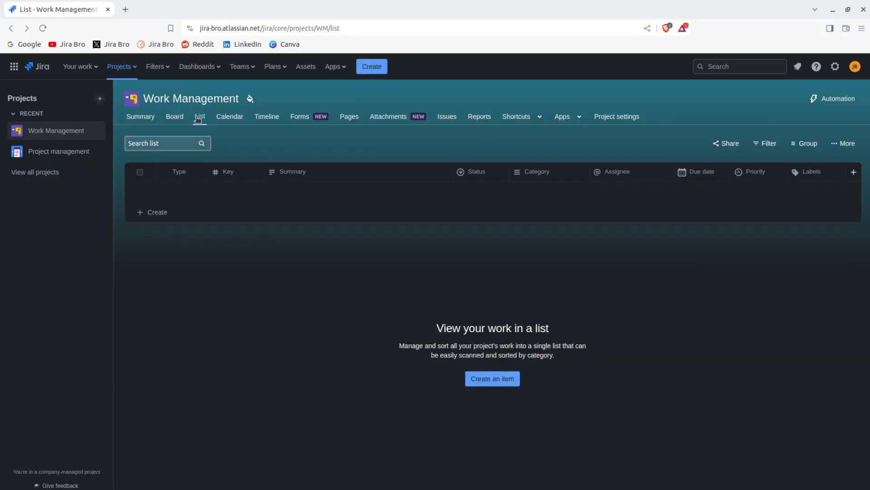
Create Task WM-1 'Create an annual finance report' in the list.
left_click(151, 212)
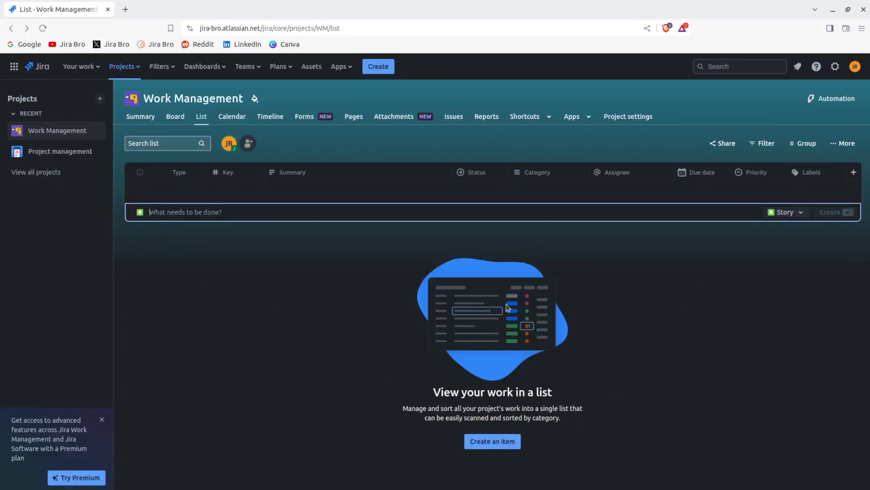
left_click(781, 214)
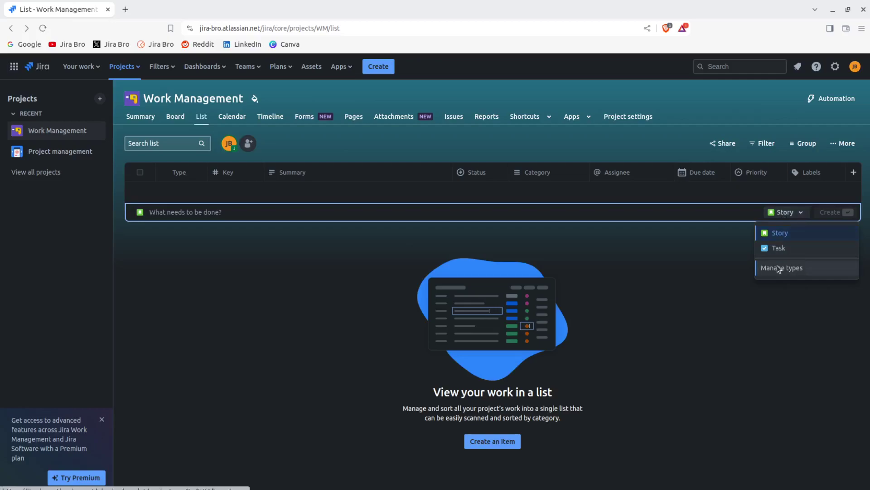
left_click(780, 248)
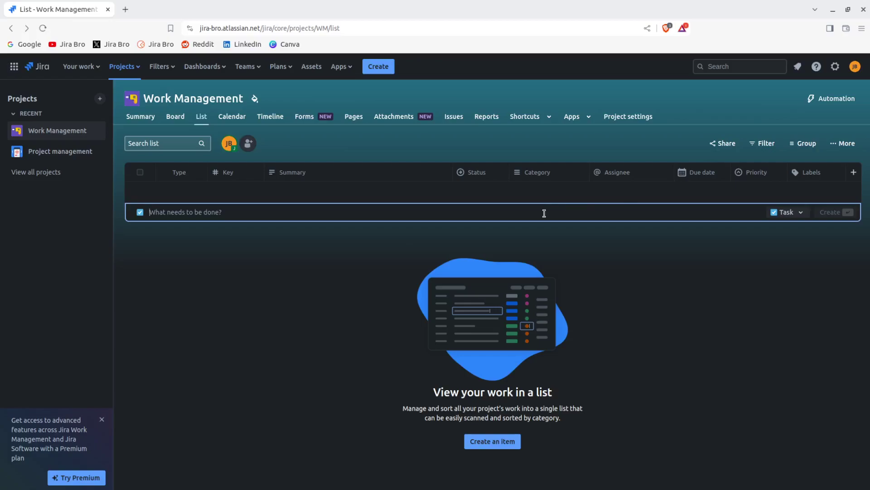
type("Create a")
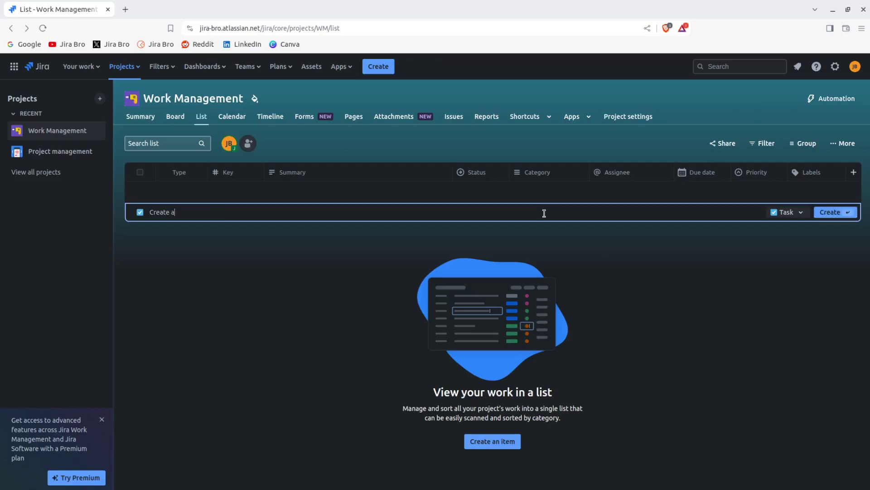
type("n annual finance report")
key("Return")
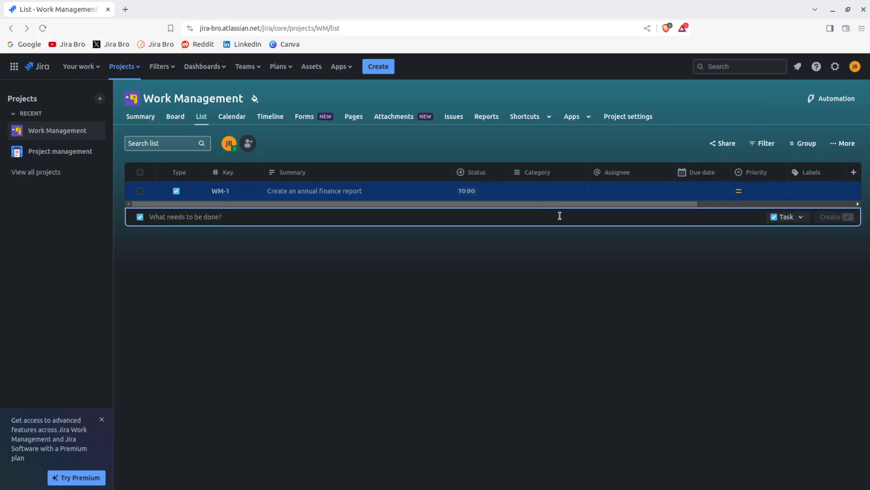
Close the new item entry and review WM-1's status options without changing it.
left_click(416, 313)
left_click_drag(493, 205, 466, 208)
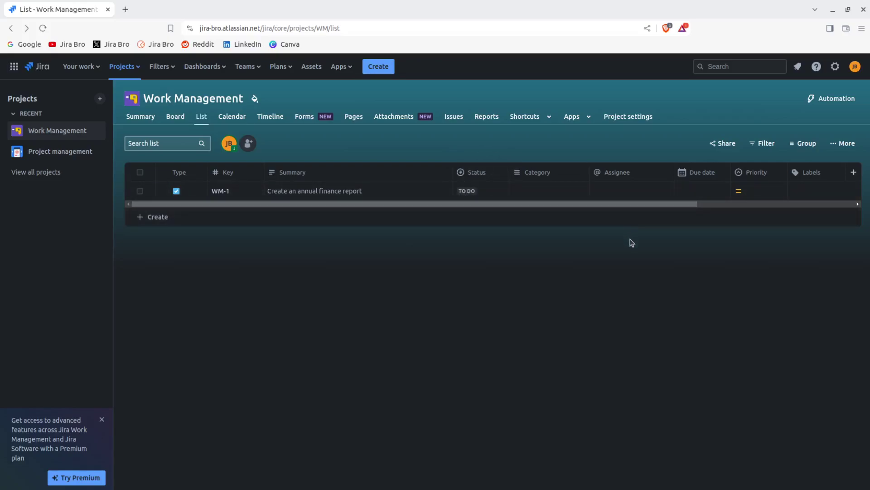
left_click(473, 194)
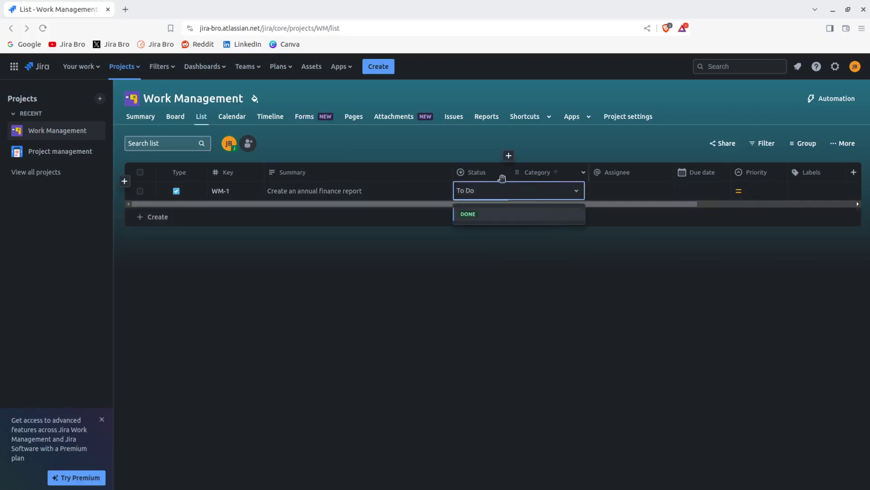
left_click(494, 317)
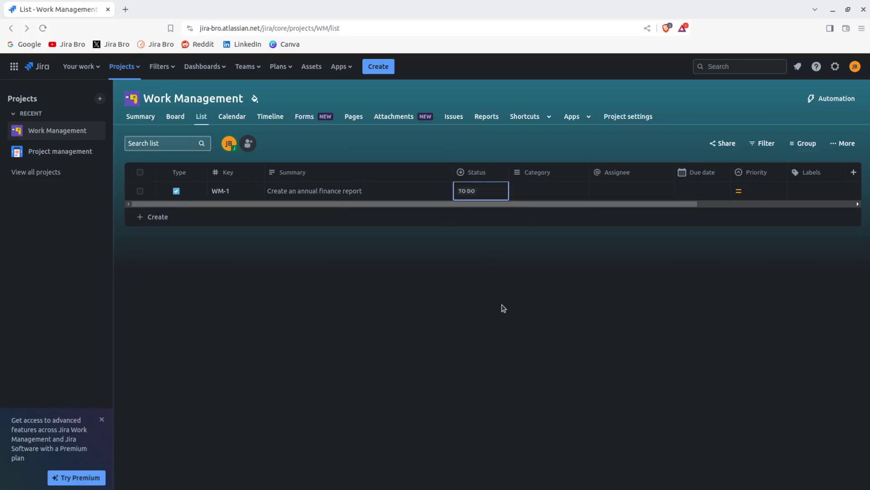
Create a yellow 'Finance' category and apply it to WM-1.
left_click(539, 192)
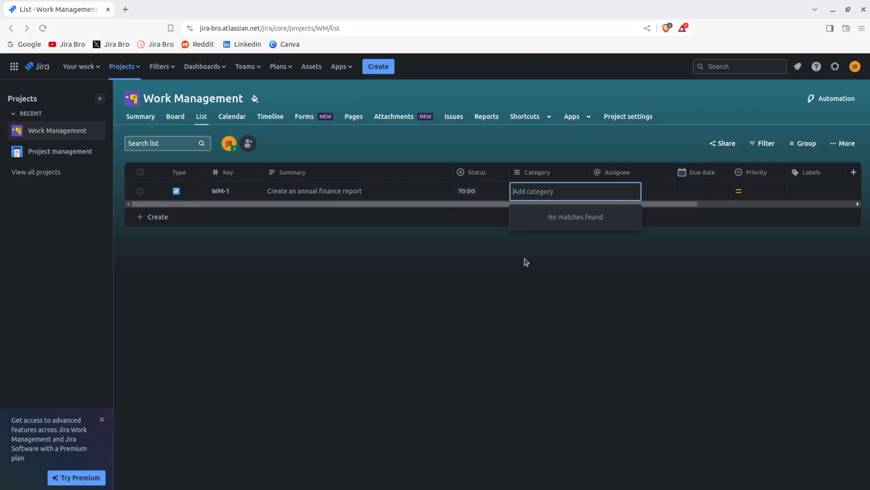
type("Finance")
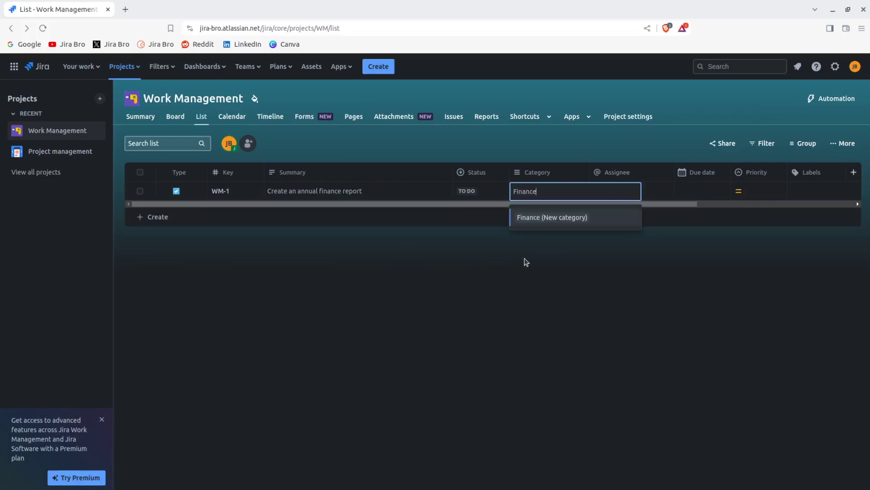
left_click(538, 218)
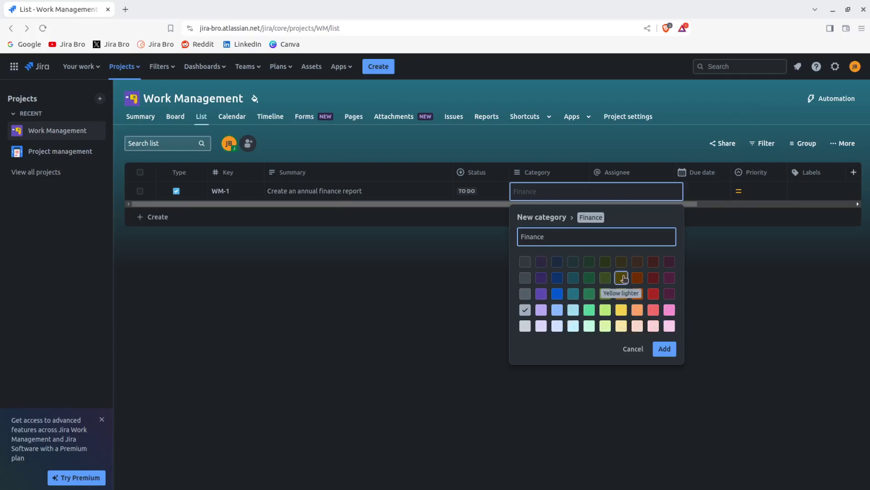
left_click(622, 326)
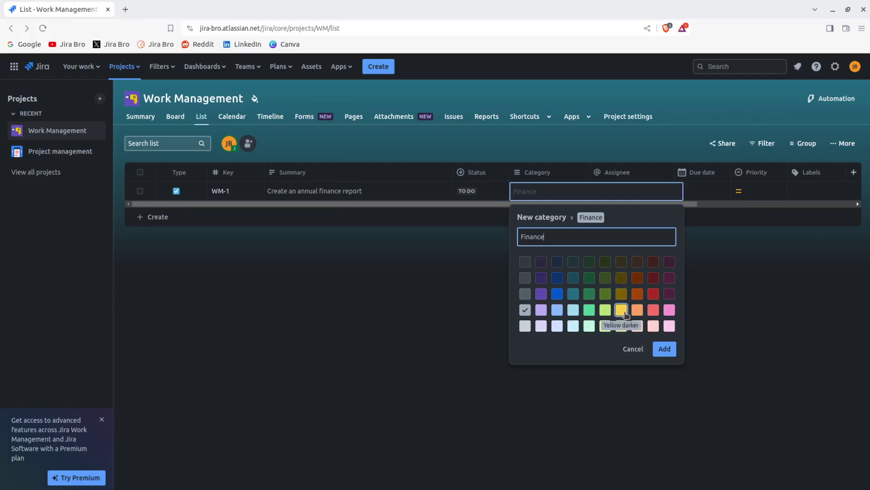
left_click(663, 349)
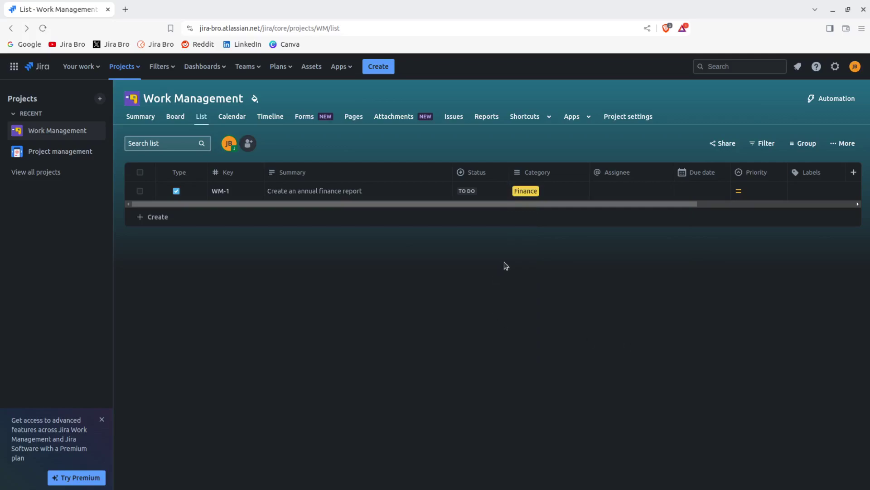
Assign WM-1 to yourself and set its due date to Mar 19, 2024.
left_click(617, 196)
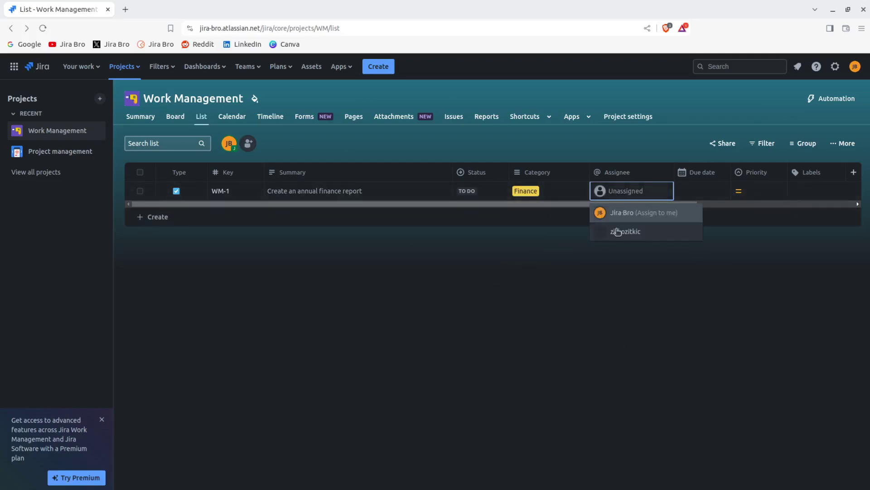
left_click(617, 216)
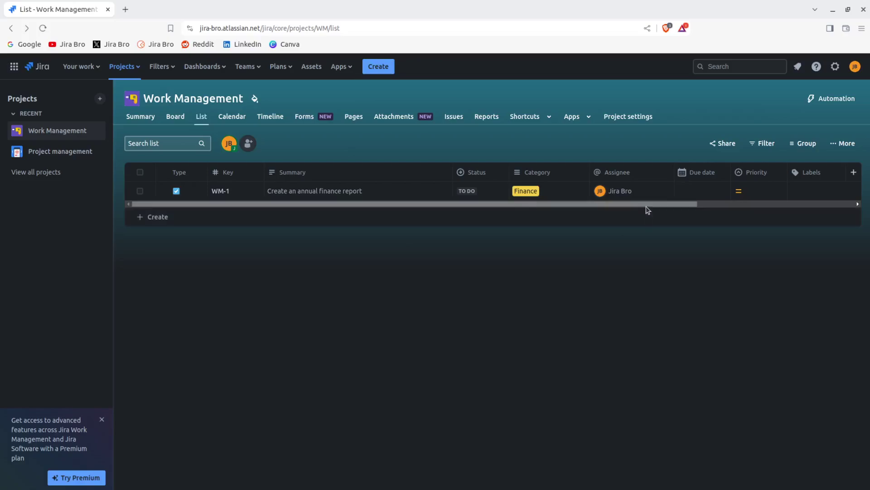
left_click_drag(645, 205, 749, 206)
left_click(577, 191)
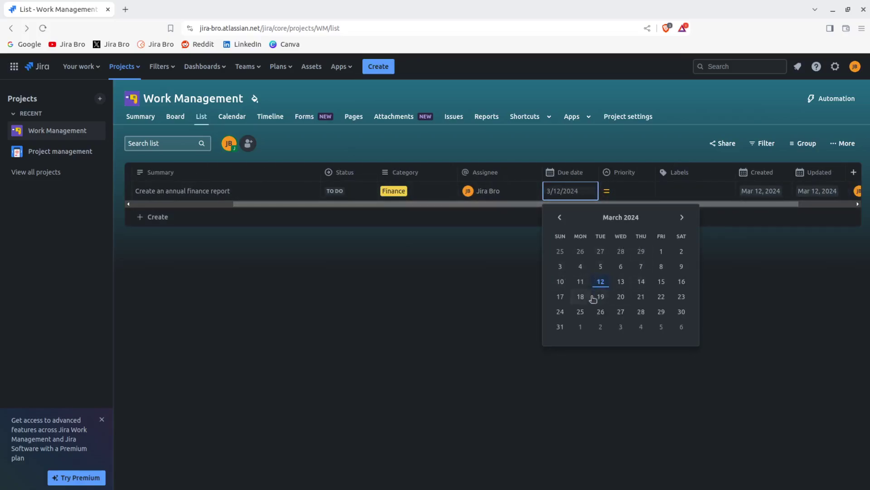
left_click(603, 298)
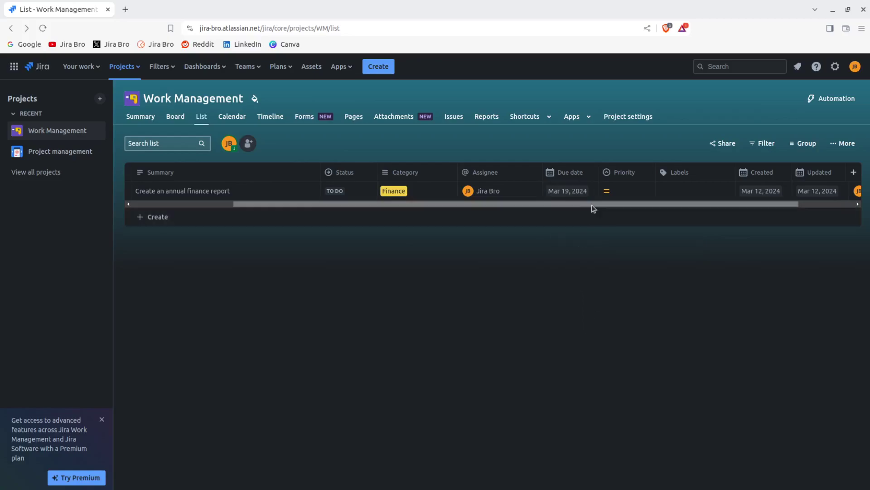
left_click_drag(593, 206, 624, 210)
Change WM-1's priority to High, leaving Labels empty.
left_click(574, 194)
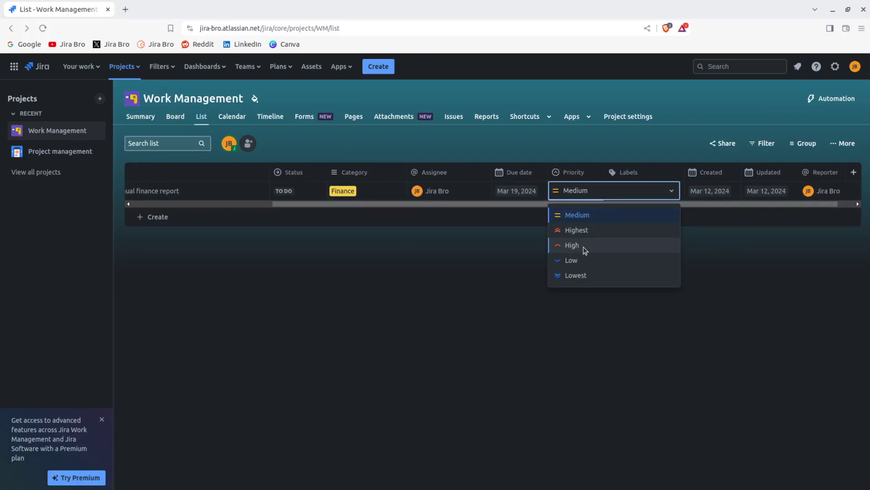
left_click(584, 248)
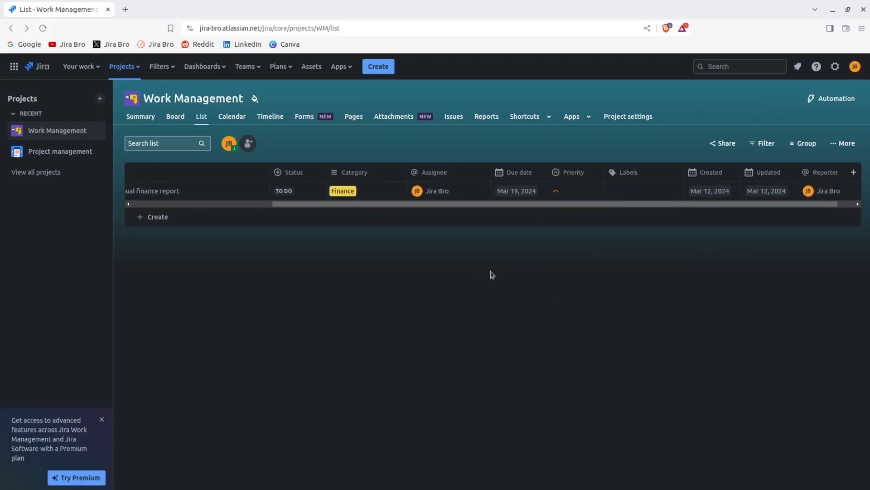
left_click(635, 191)
left_click(584, 281)
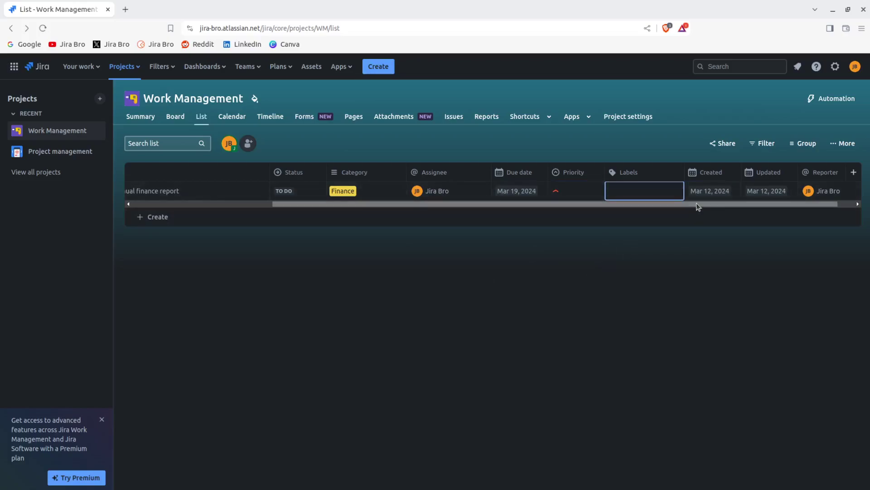
Move the Reporter and Assignee columns directly after Summary.
scroll(699, 206, "right", 1)
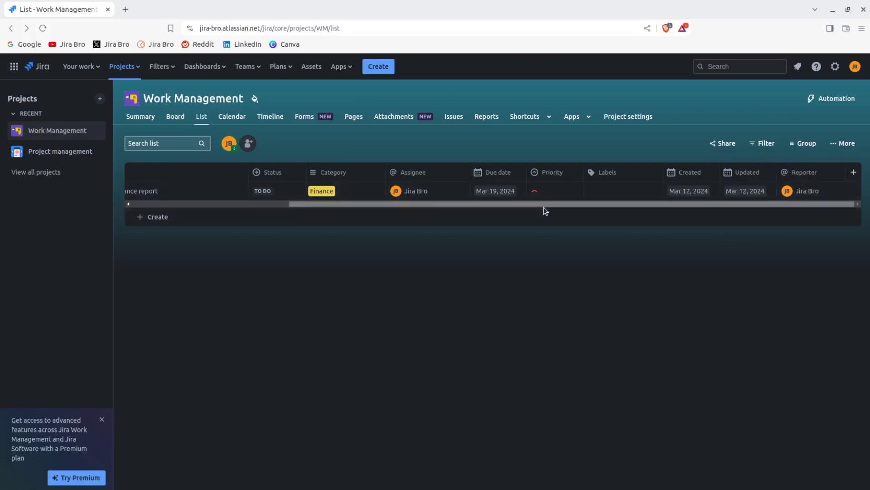
left_click_drag(544, 208, 599, 218)
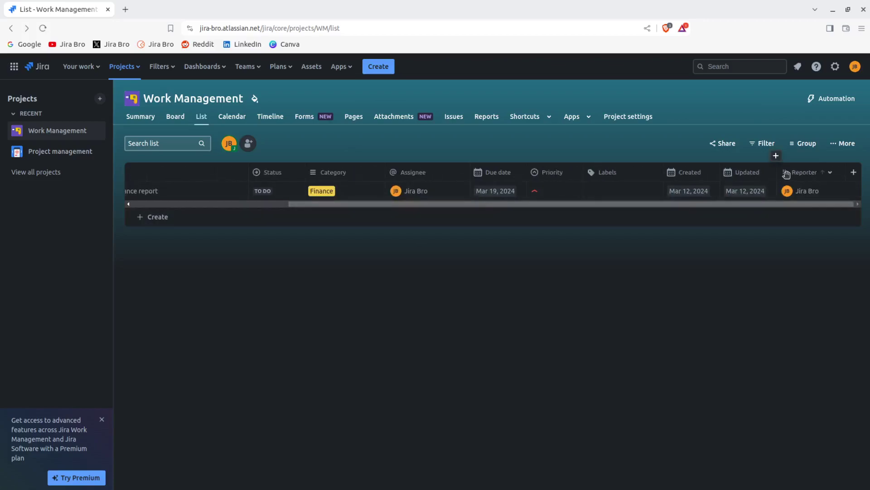
left_click_drag(786, 174, 252, 176)
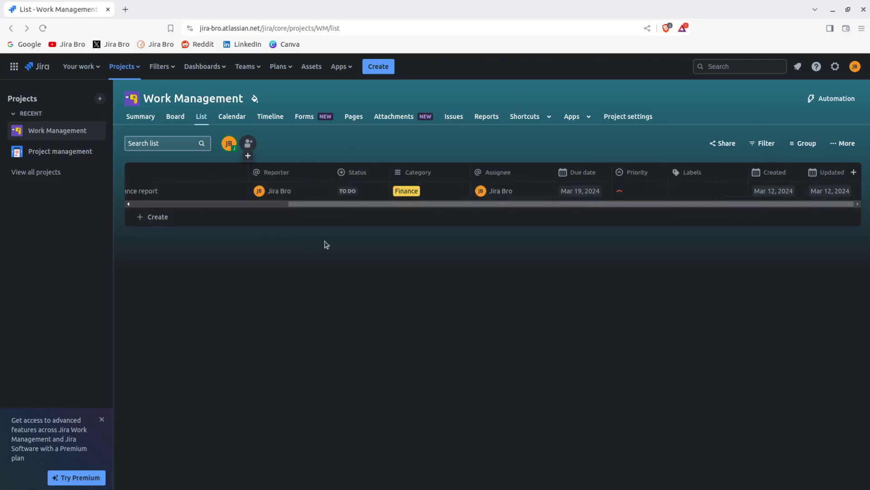
left_click(282, 204)
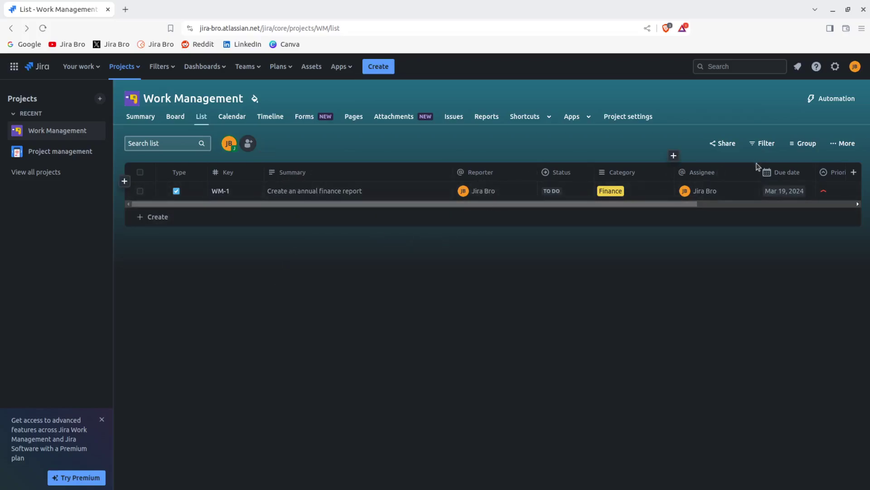
left_click_drag(685, 172, 541, 185)
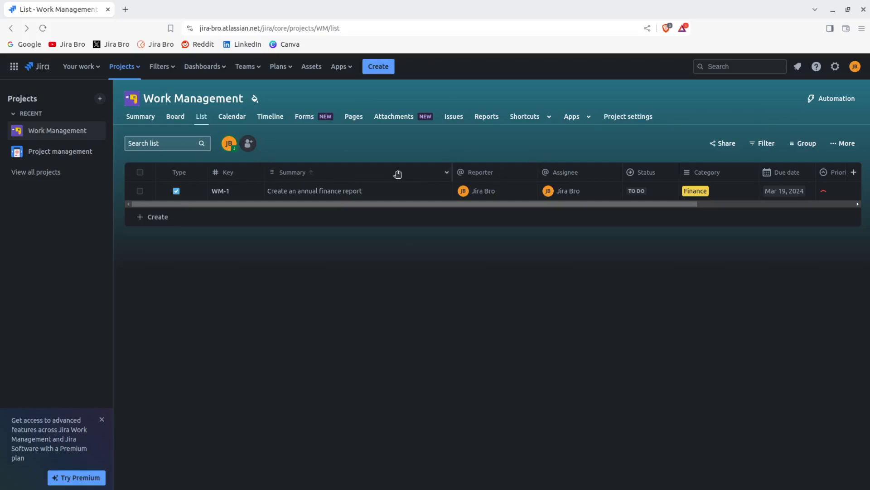
Place Due date ahead of Category and Priority between Assignee and Status.
left_click_drag(451, 206, 641, 204)
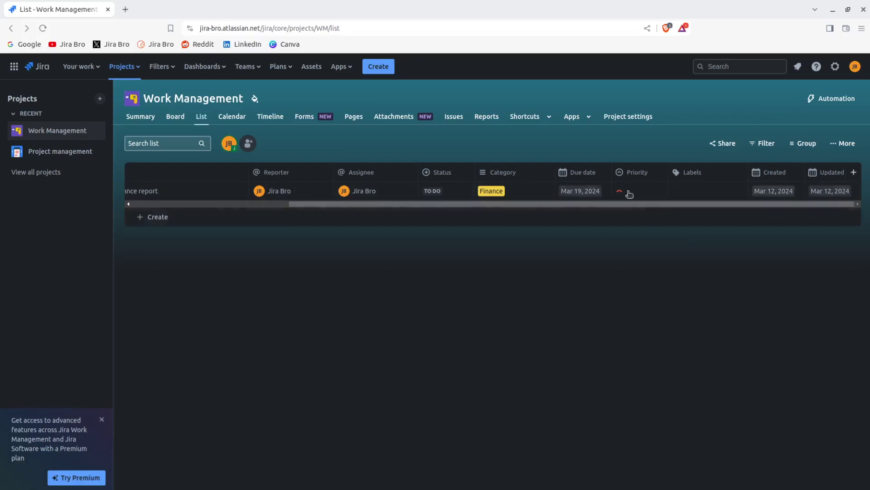
left_click_drag(565, 173, 481, 175)
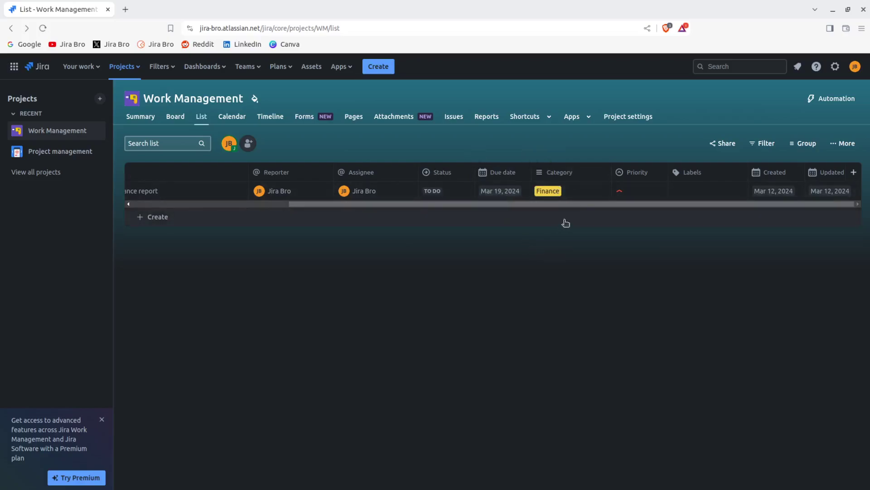
left_click_drag(642, 169, 435, 174)
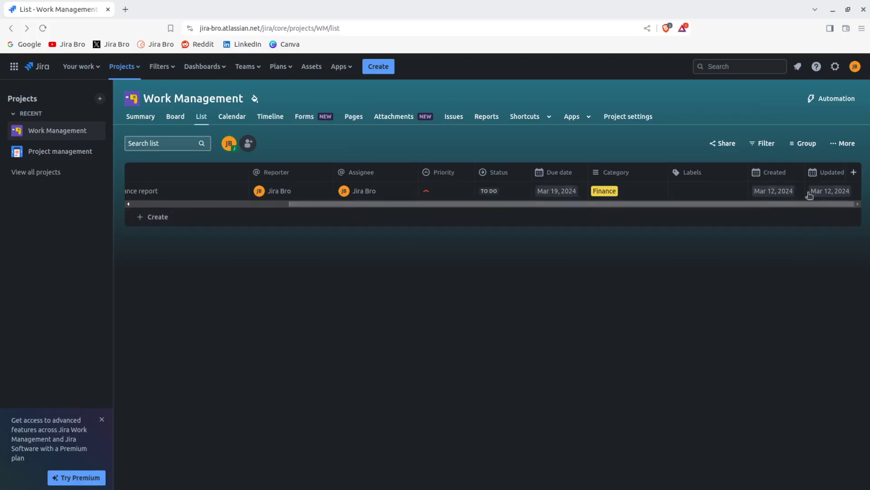
left_click(792, 151)
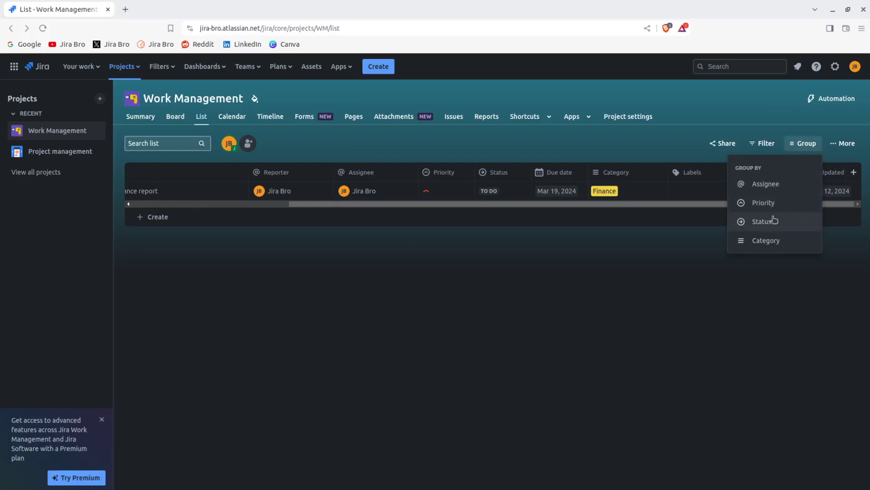
left_click(762, 184)
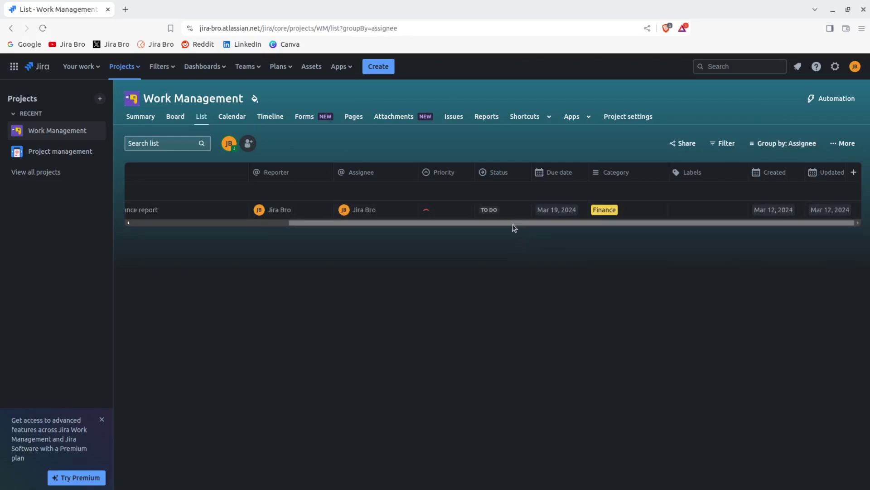
left_click_drag(515, 228, 348, 227)
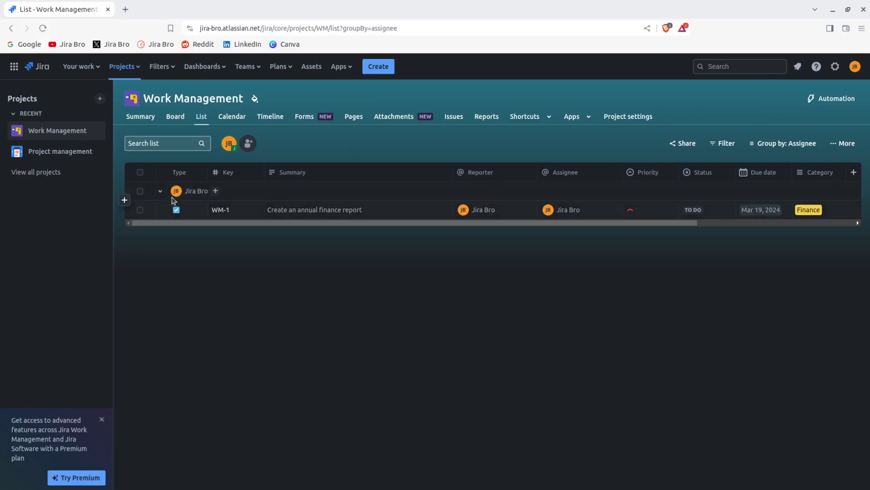
left_click(160, 191)
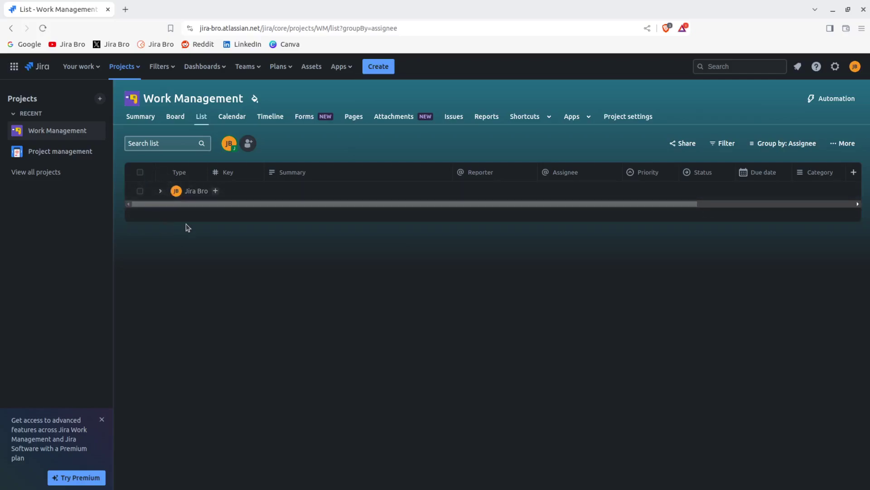
left_click(160, 191)
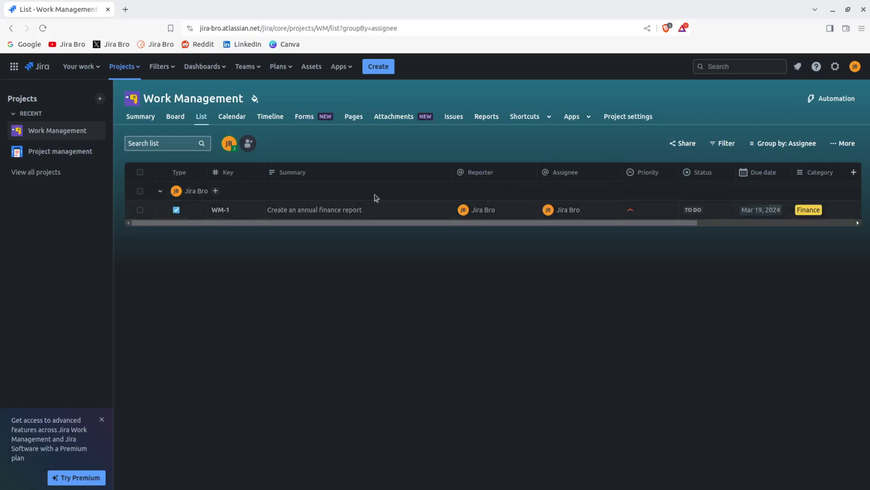
left_click(787, 148)
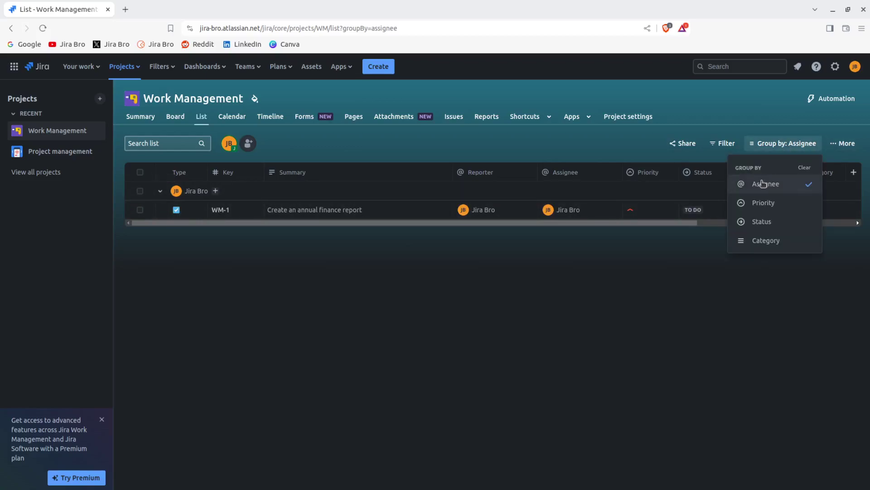
left_click(770, 183)
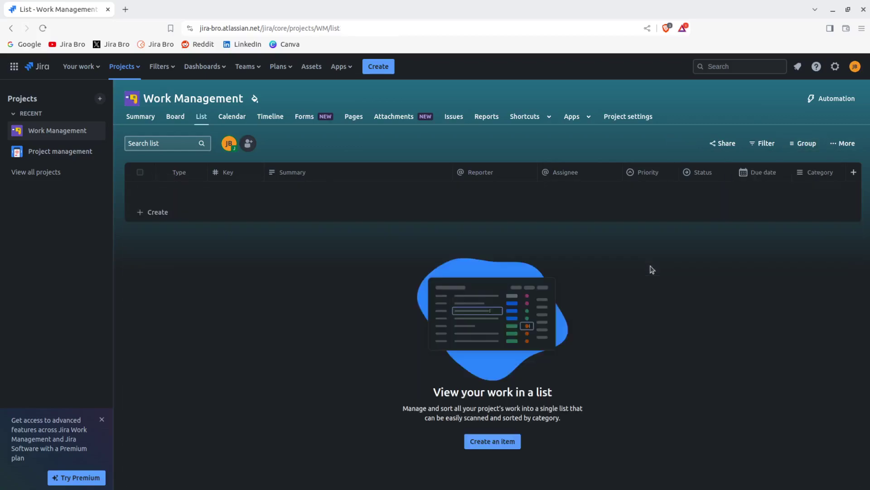
Create task WM-2 'Hire a new accountant' and assign it to the other team member.
left_click(146, 217)
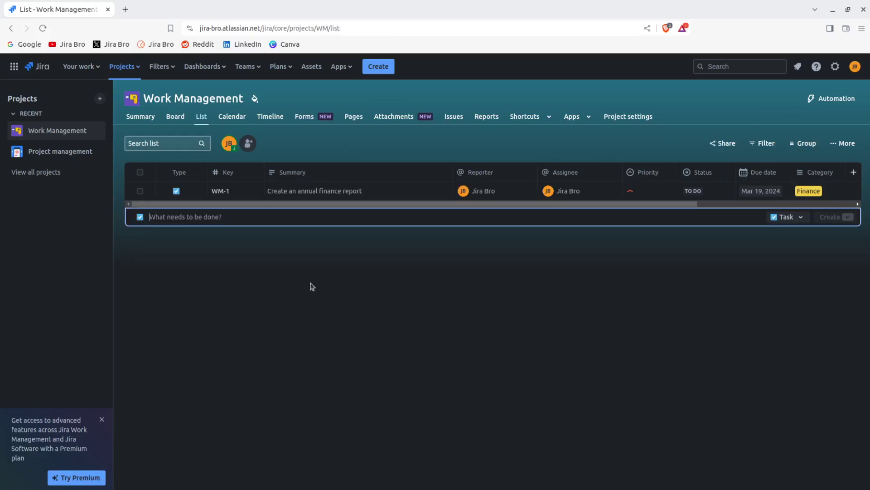
type("Hire a new accountant")
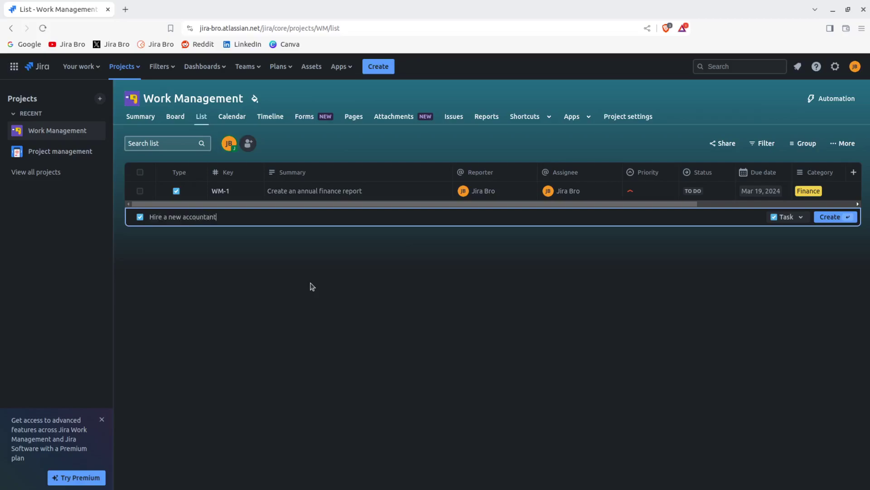
left_click(844, 217)
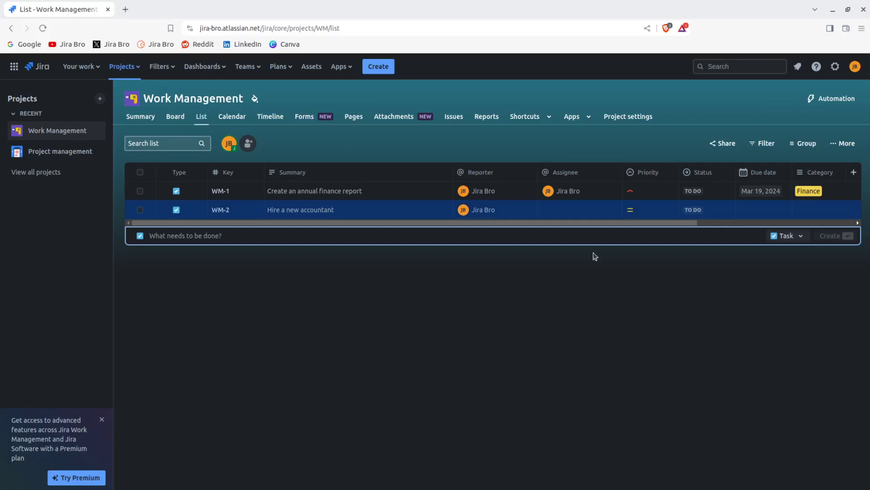
left_click(568, 214)
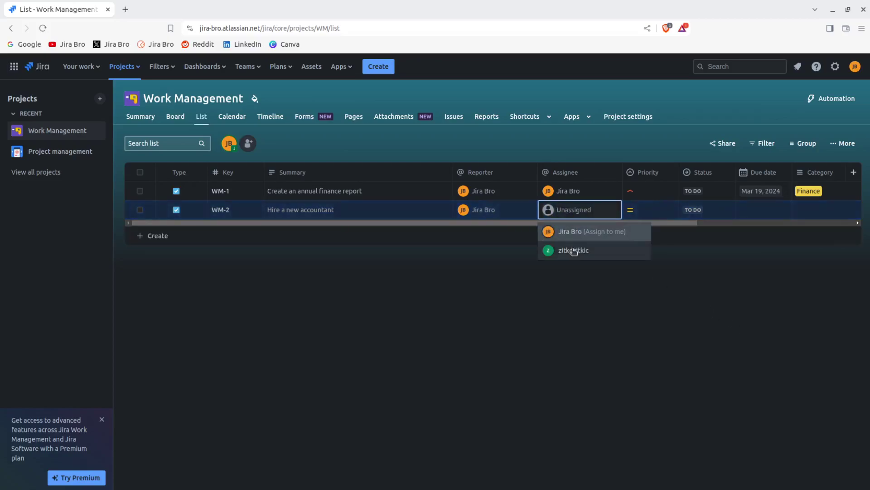
left_click(574, 248)
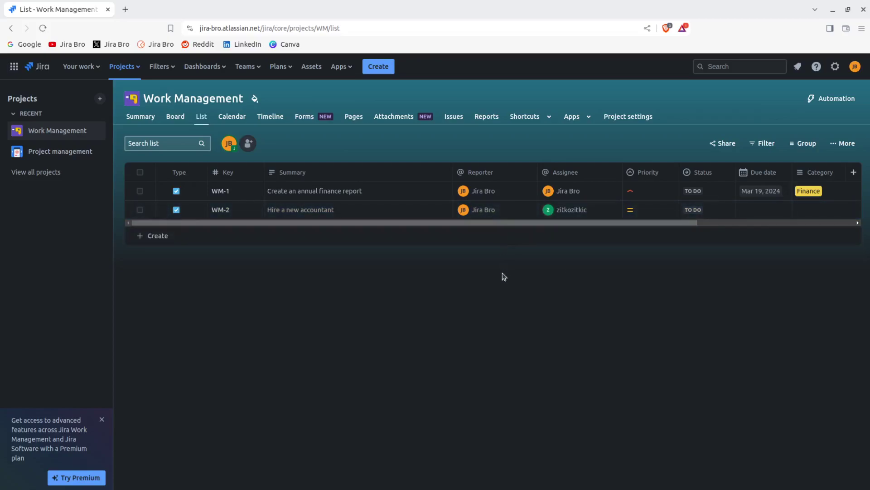
Group the list by Assignee, toggle the first group, and reload the page.
left_click(806, 145)
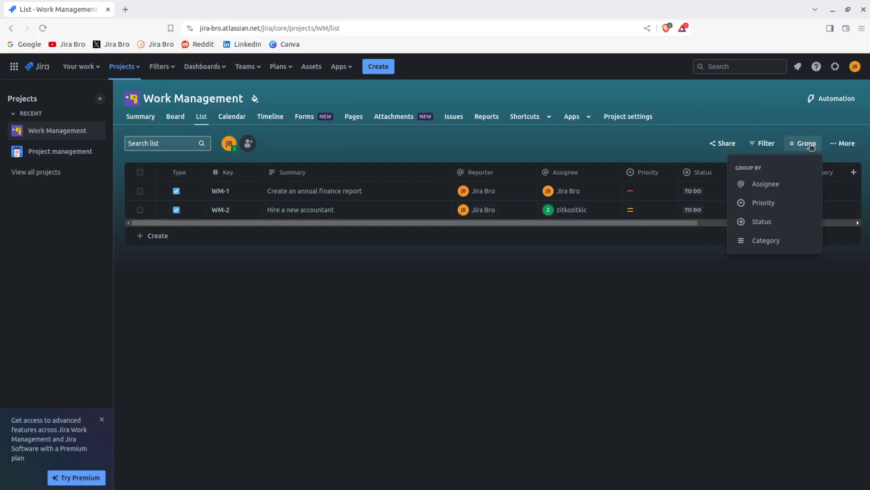
left_click(765, 184)
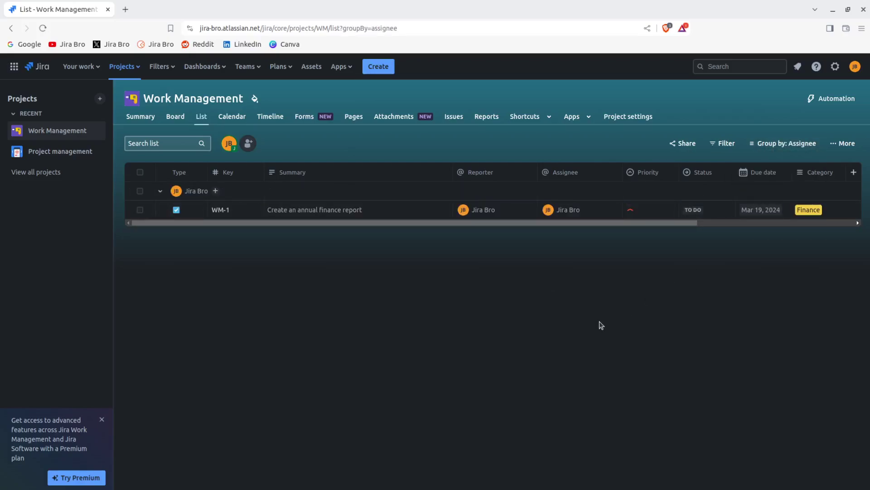
left_click(161, 191)
left_click(160, 192)
left_click(43, 28)
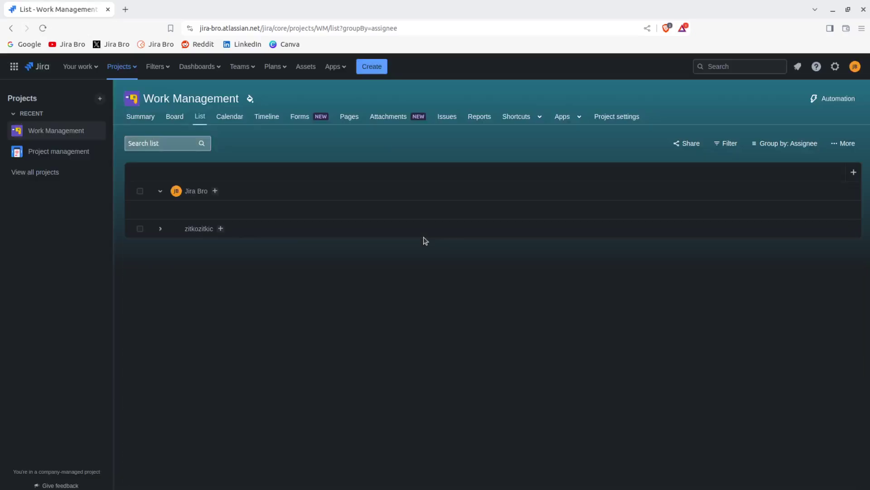
Expand the second teammate's group, then collapse both assignee groups.
left_click(161, 228)
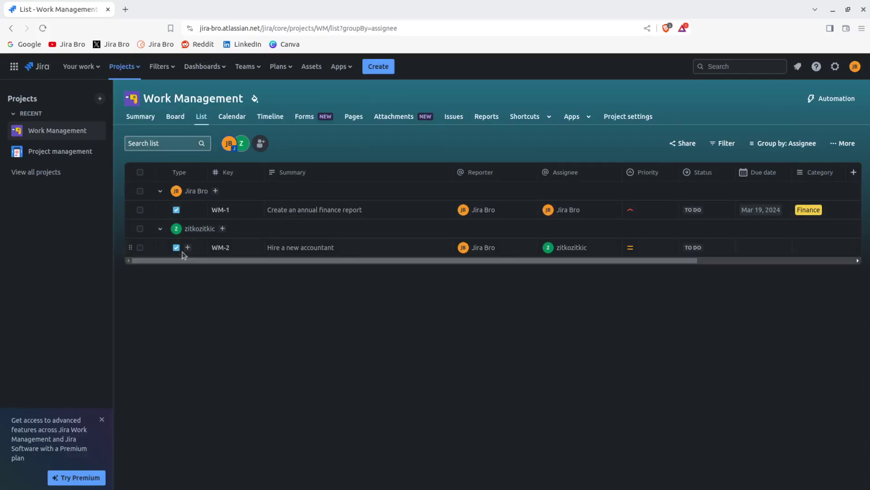
left_click(161, 228)
left_click(161, 191)
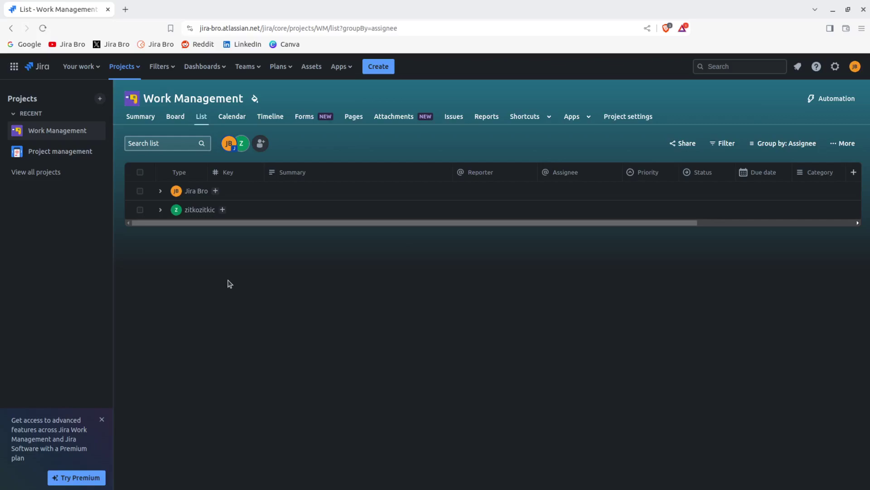
Group by Priority, then expand and collapse the High and Medium groups.
left_click(774, 146)
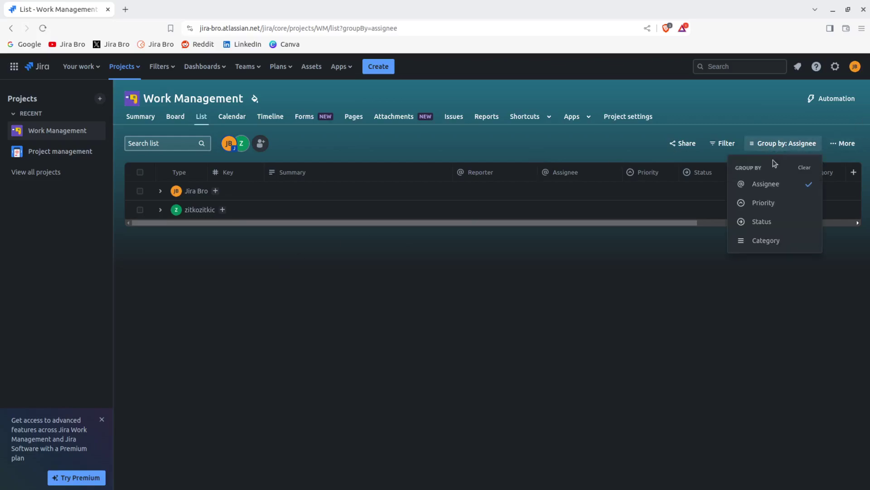
left_click(778, 202)
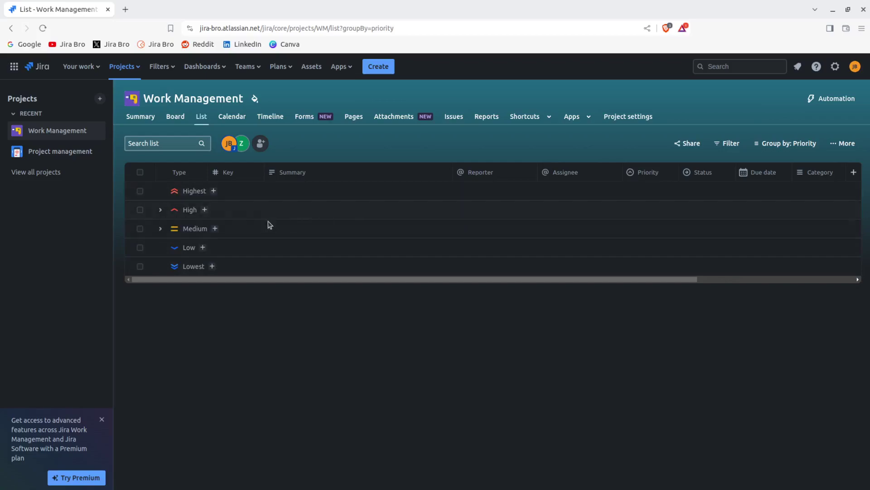
left_click(160, 210)
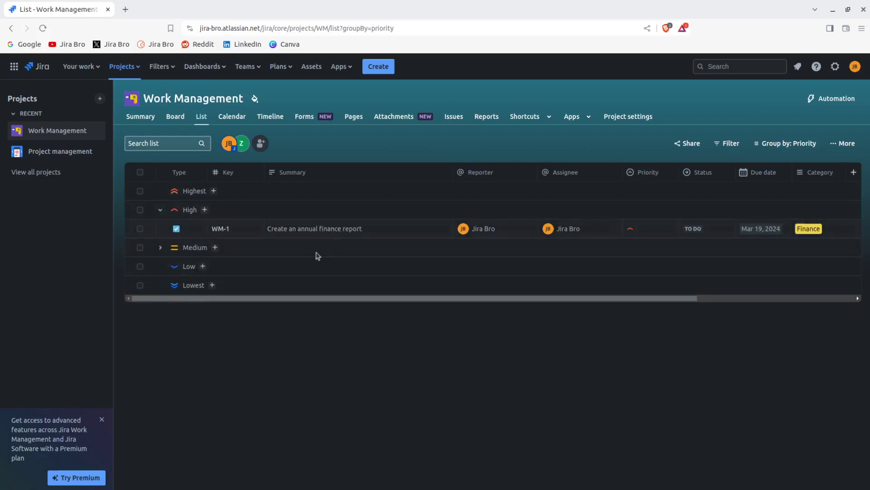
left_click(160, 210)
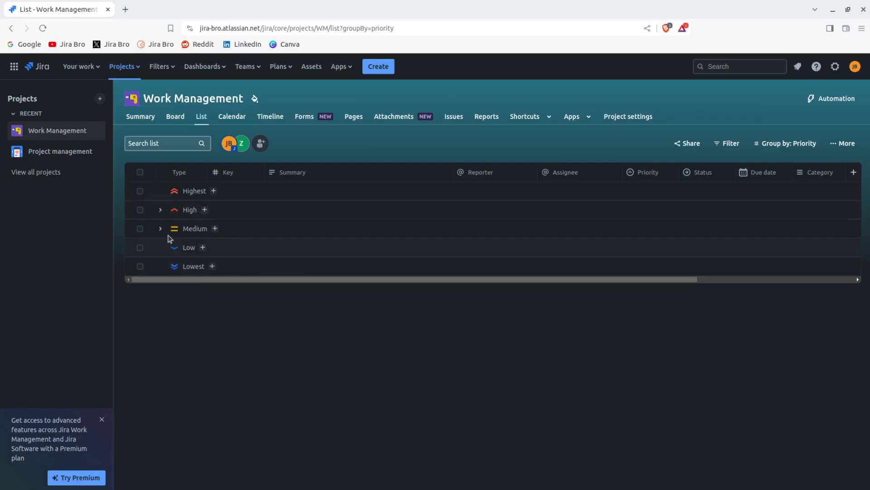
left_click(161, 229)
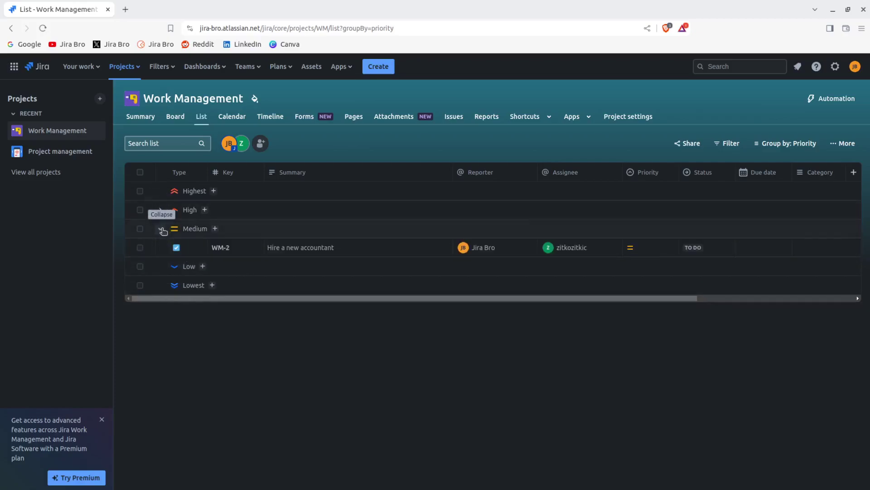
left_click(161, 229)
left_click(785, 146)
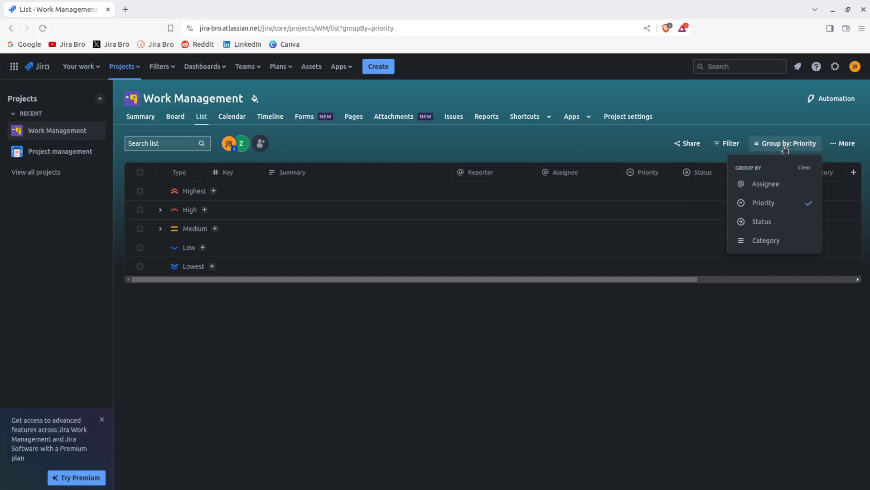
Switch the list grouping to Status, then to Category.
left_click(771, 222)
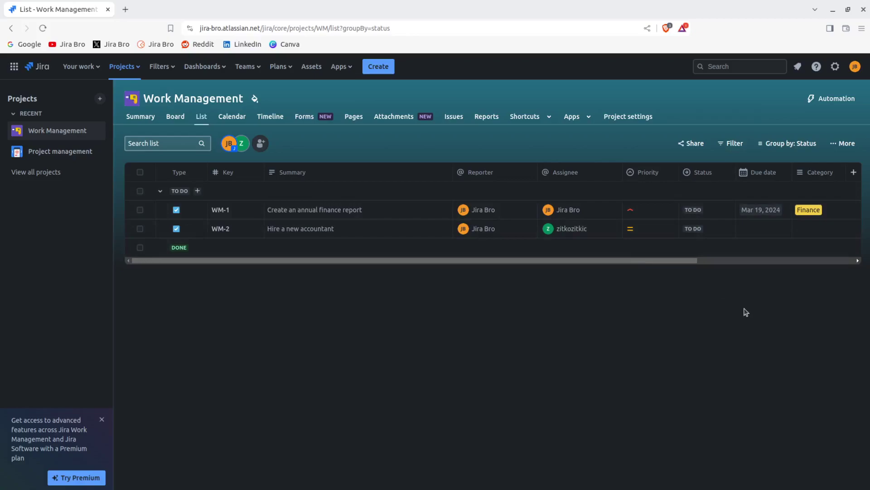
left_click(798, 138)
left_click(771, 241)
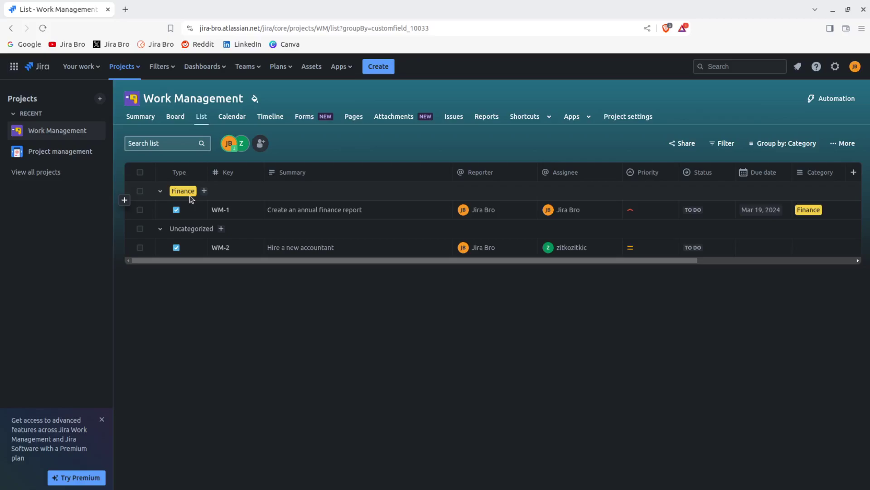
Clear the Category grouping from the Group by menu.
left_click(801, 145)
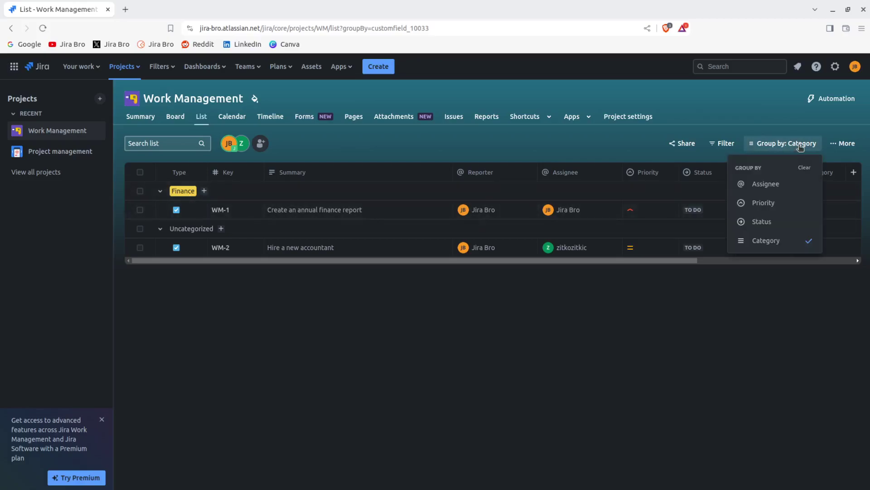
left_click(805, 168)
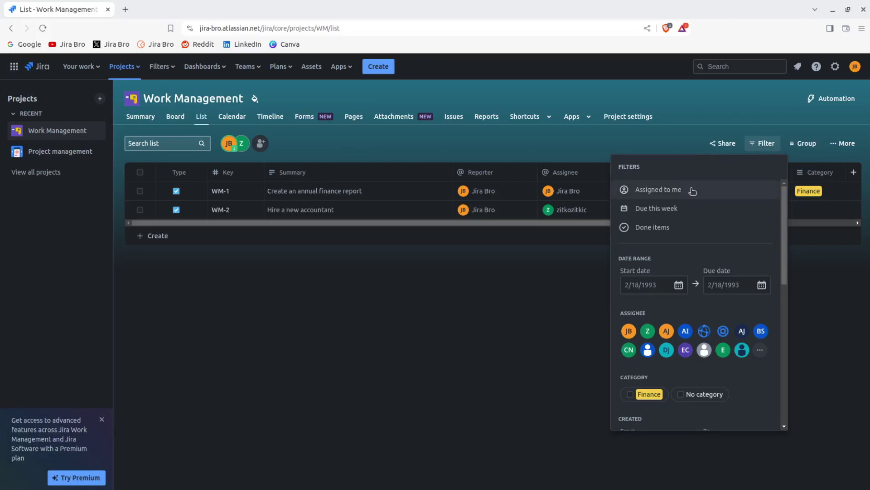
Browse the list filters, including the Custom fields section, and close them with nothing applied.
scroll(688, 230, "down", 3)
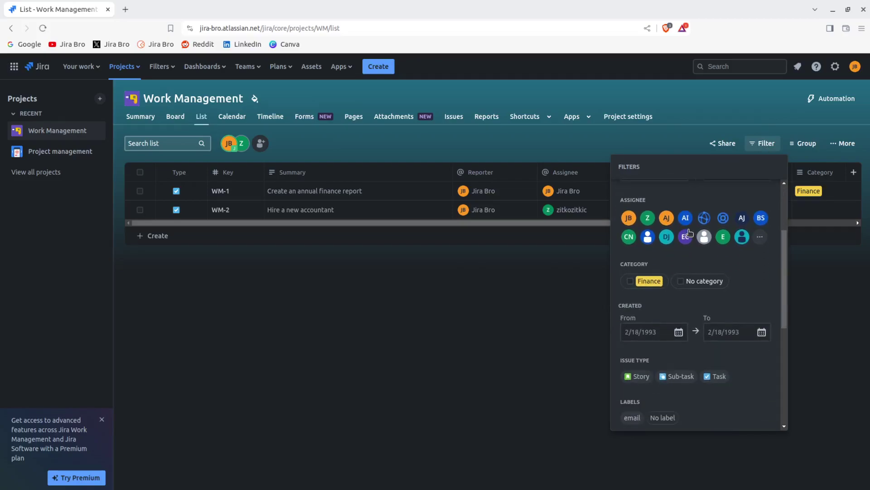
scroll(754, 258, "down", 3)
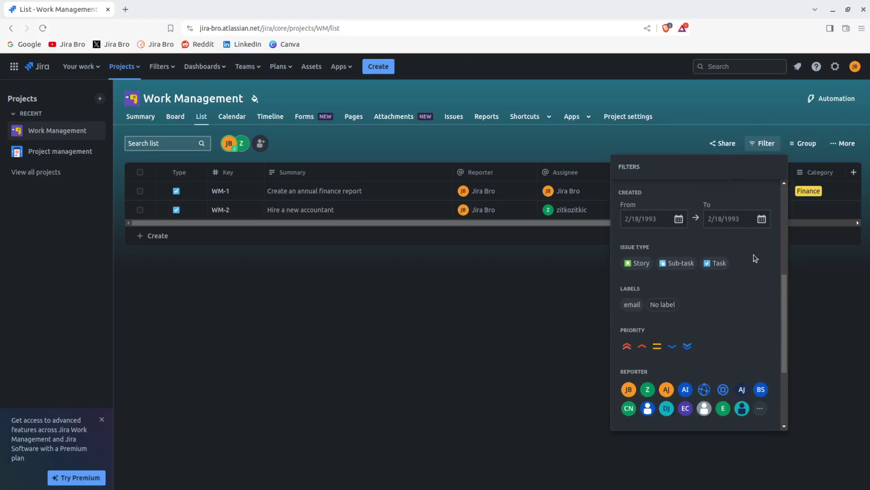
scroll(754, 248, "down", 3)
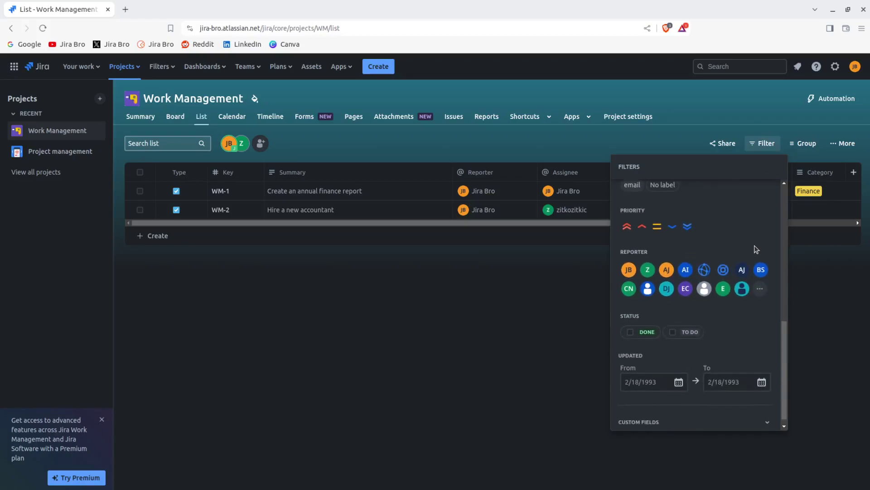
scroll(755, 247, "down", 1)
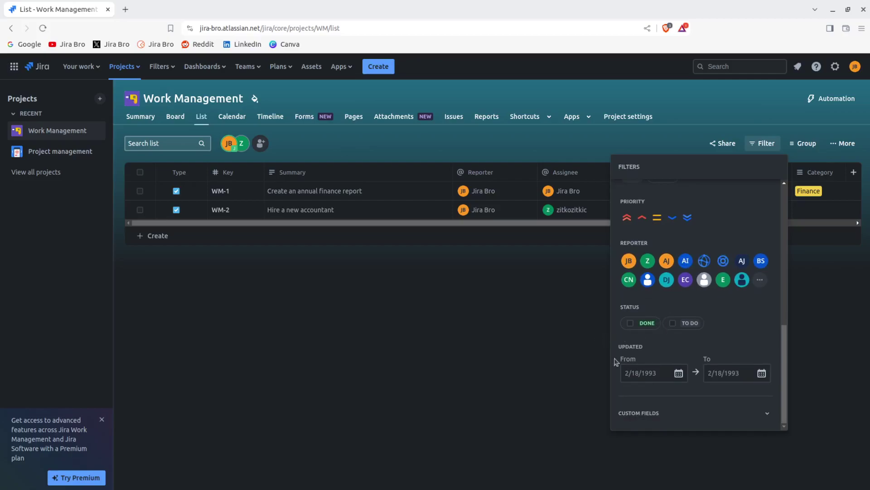
left_click(770, 413)
scroll(772, 414, "down", 2)
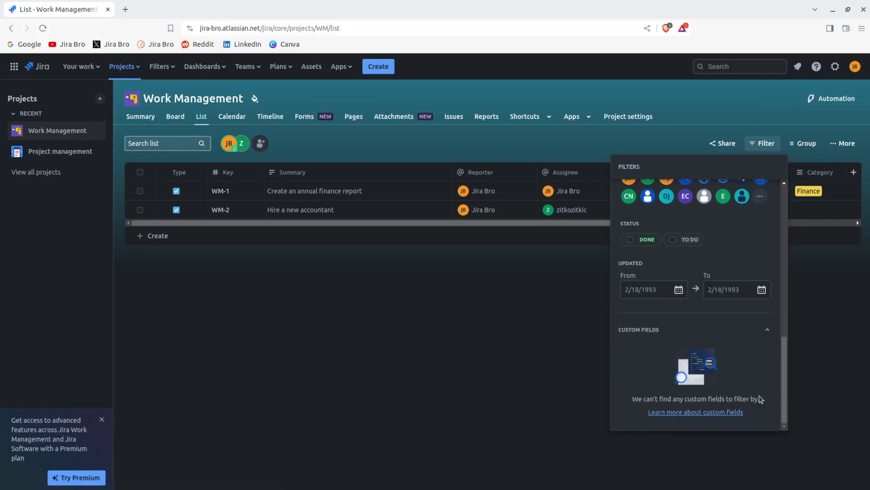
left_click(549, 357)
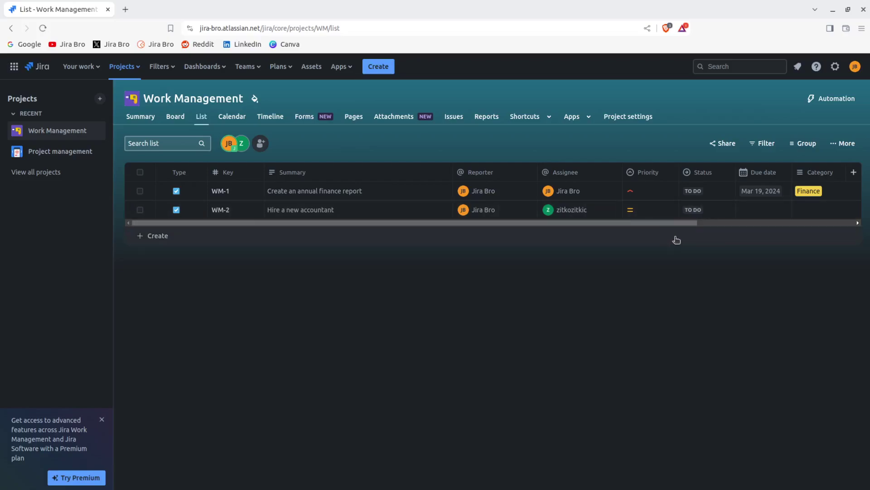
Expand all items in the list from the More view options.
left_click(854, 144)
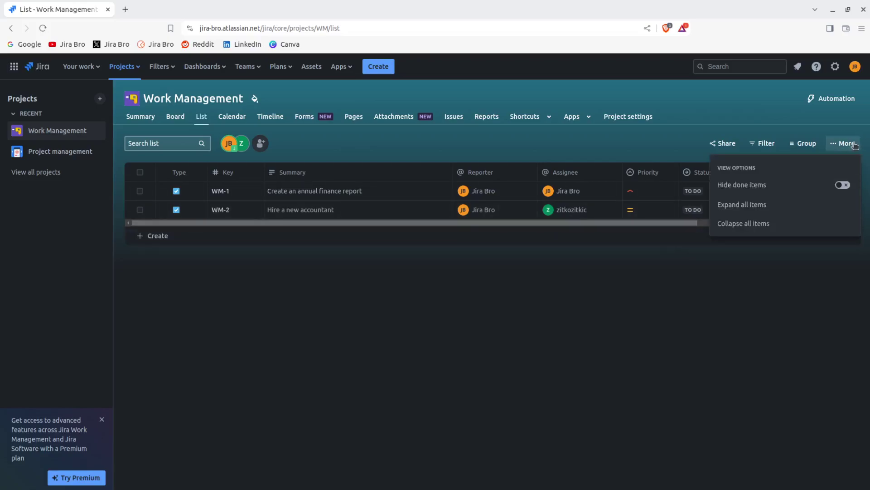
left_click(770, 206)
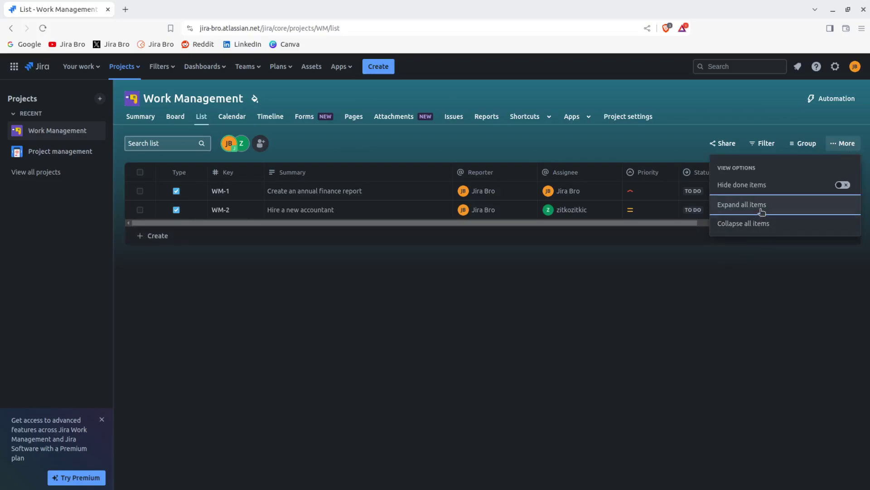
left_click(723, 294)
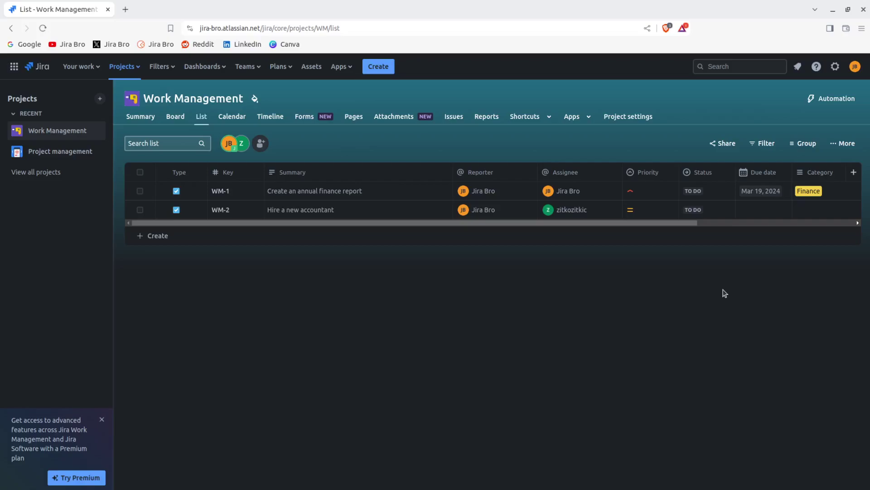
Glance at the filters without applying any, then bring up the Share list form.
left_click(765, 143)
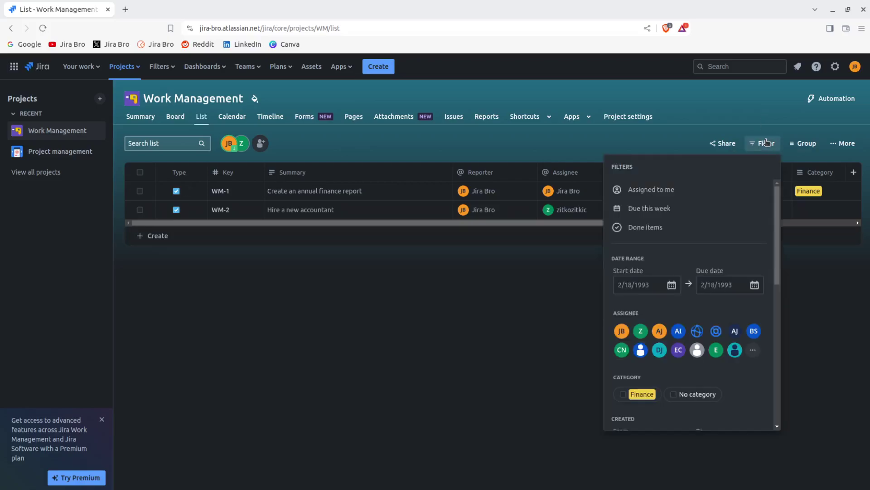
left_click(766, 143)
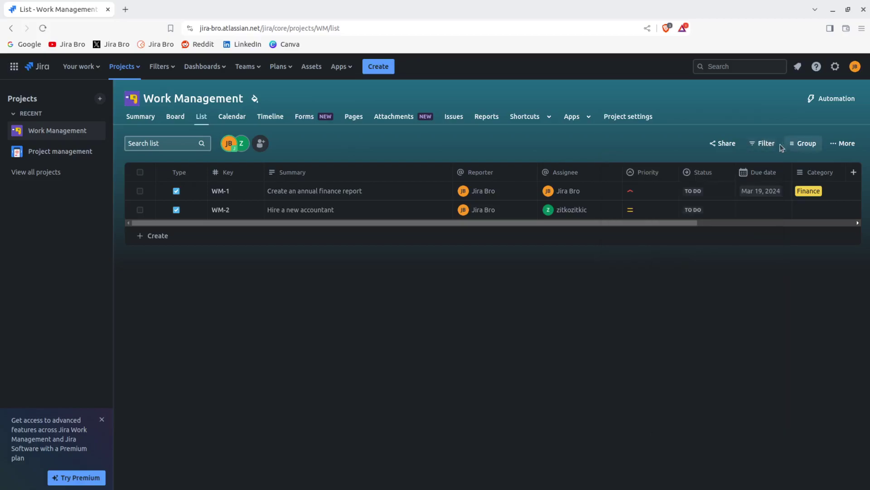
left_click(730, 152)
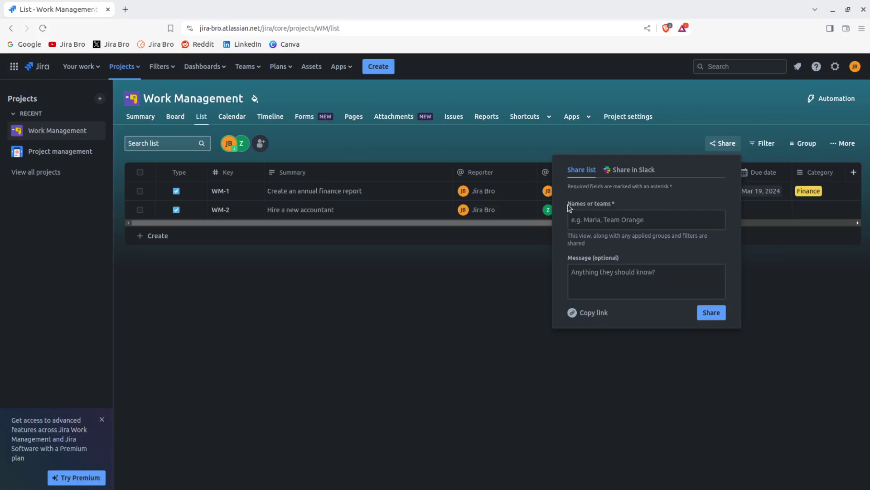
Copy the Work Management list's shareable link from the Share popover.
left_click_drag(567, 203, 610, 205)
left_click(507, 327)
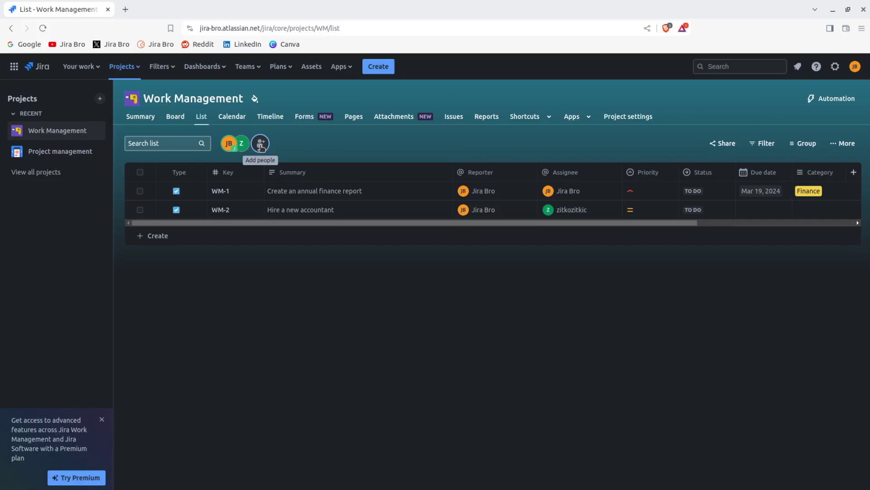
left_click(724, 144)
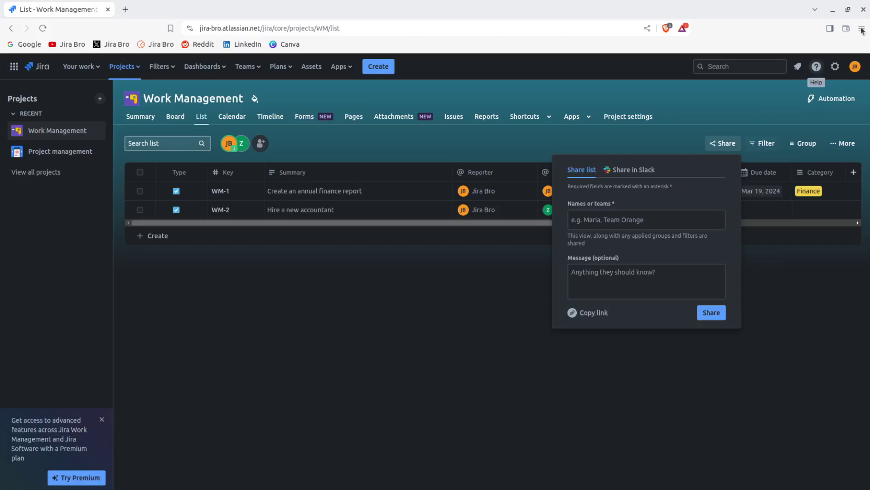
left_click(589, 315)
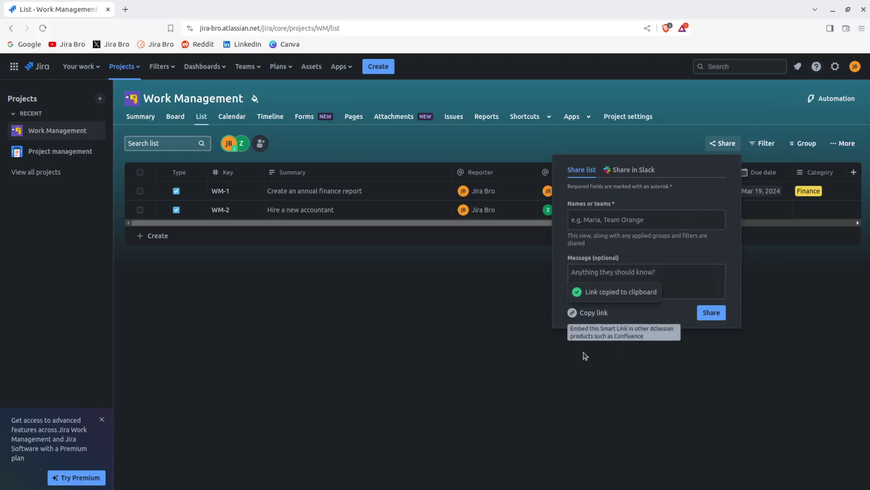
left_click(518, 342)
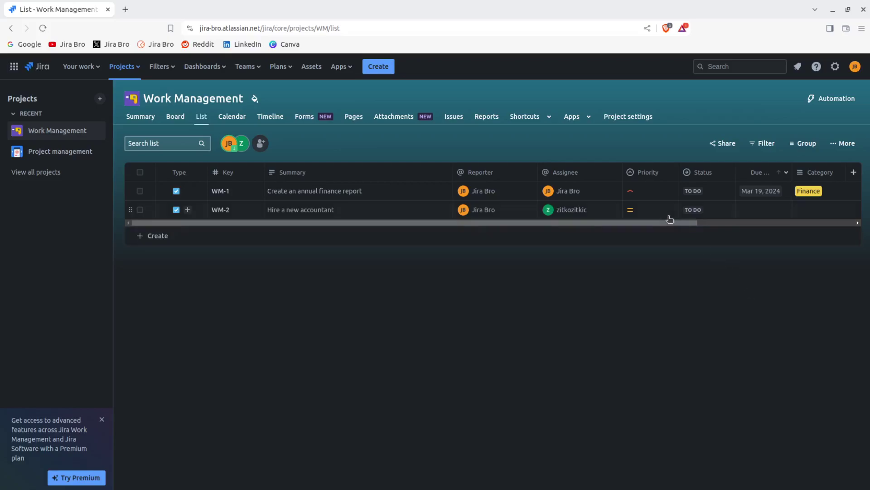
Bring up the new-column field picker between the Summary and Reporter columns.
left_click_drag(672, 223, 837, 224)
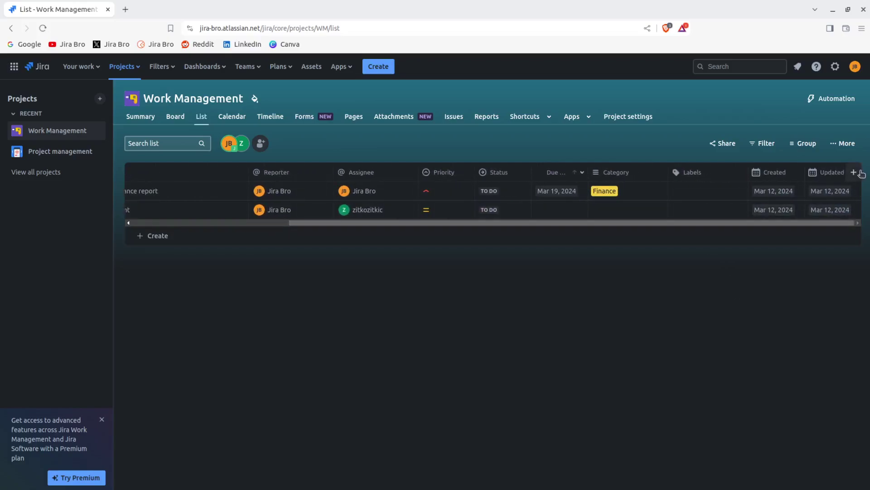
left_click_drag(740, 224, 540, 231)
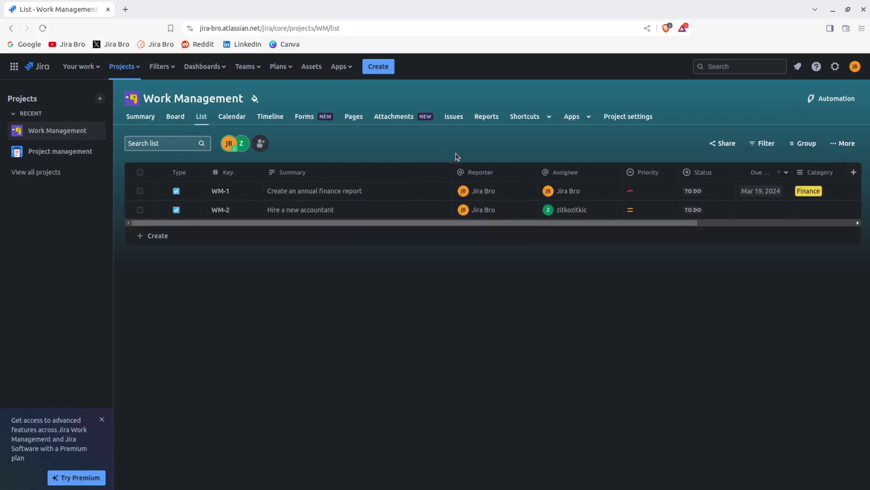
mouse_move(454, 162)
left_click(452, 156)
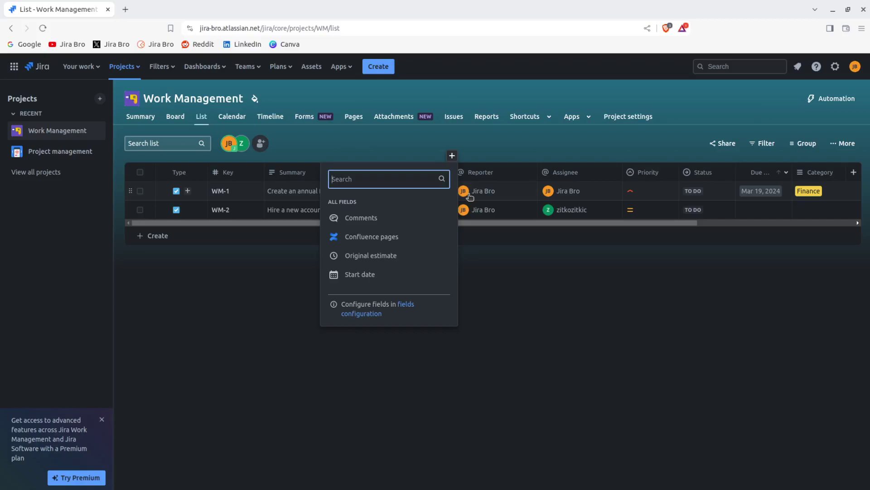
Add a Confluence pages column and link WM-1 to the How-to articles page.
left_click(415, 238)
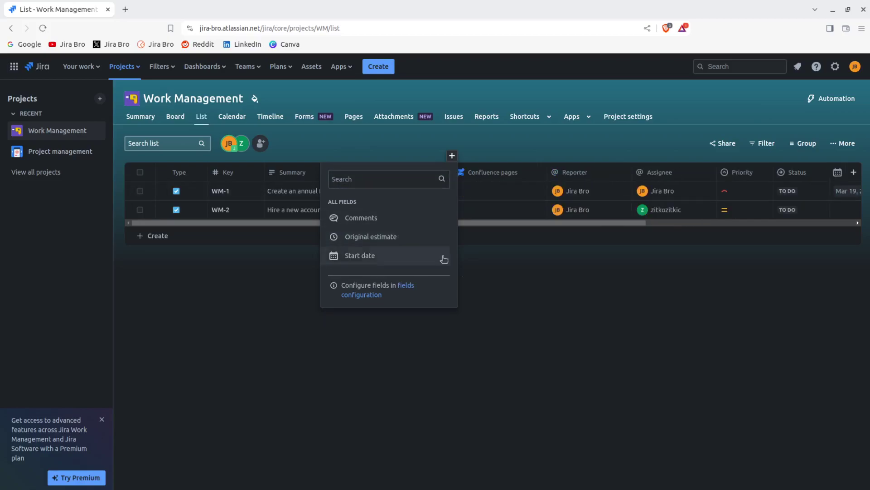
left_click(531, 301)
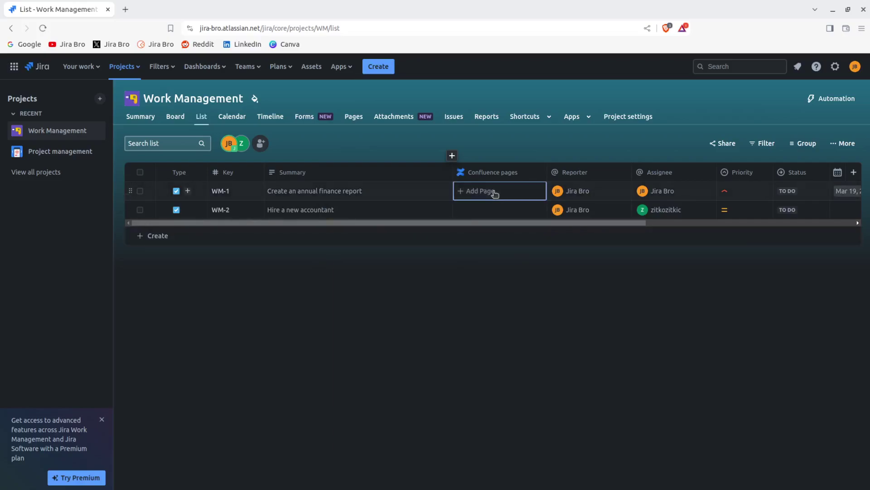
left_click(493, 191)
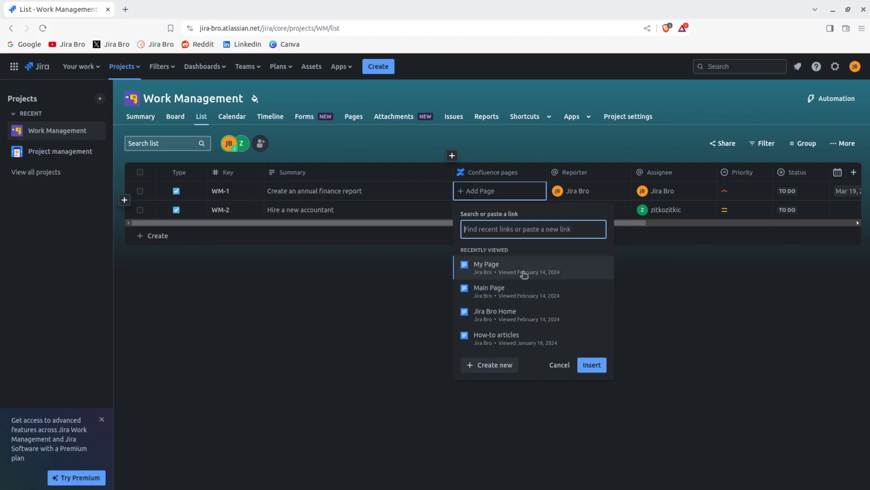
left_click(517, 336)
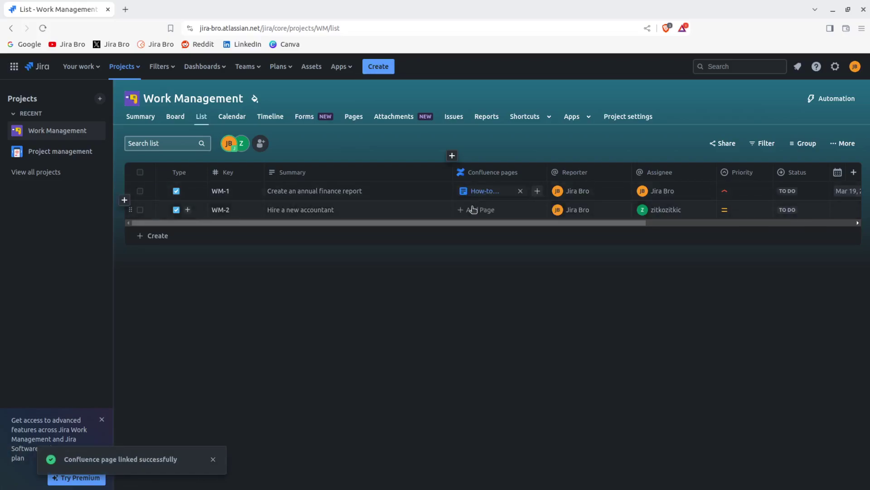
Review the remaining column fields without adding any, then scroll the table sideways.
left_click(452, 155)
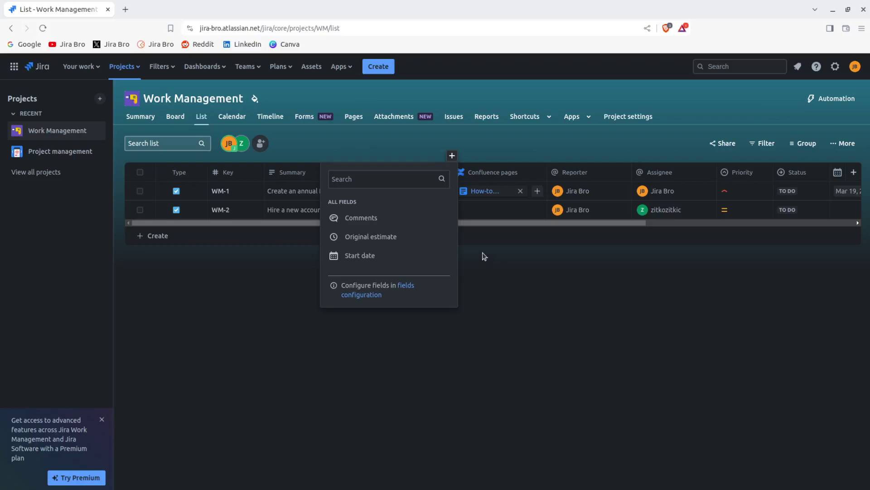
left_click(516, 266)
left_click_drag(563, 231, 787, 213)
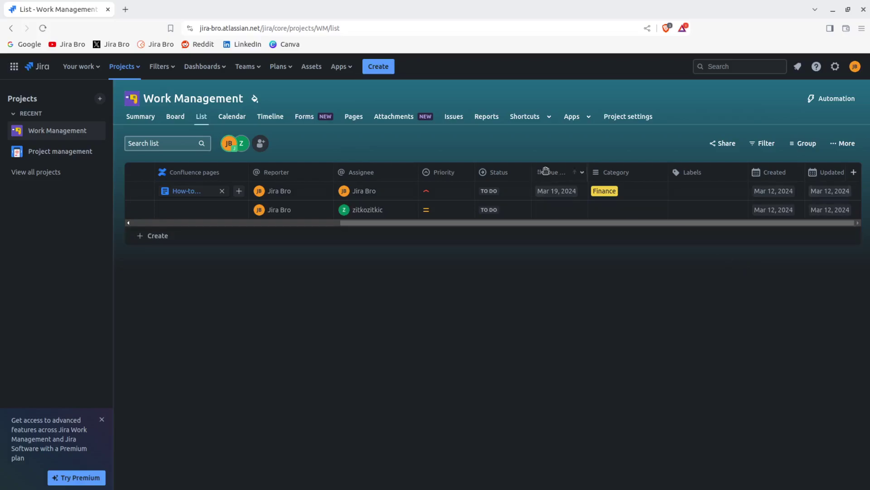
Check WM-1's status options, leaving it at To Do, then go to Project settings.
left_click(488, 191)
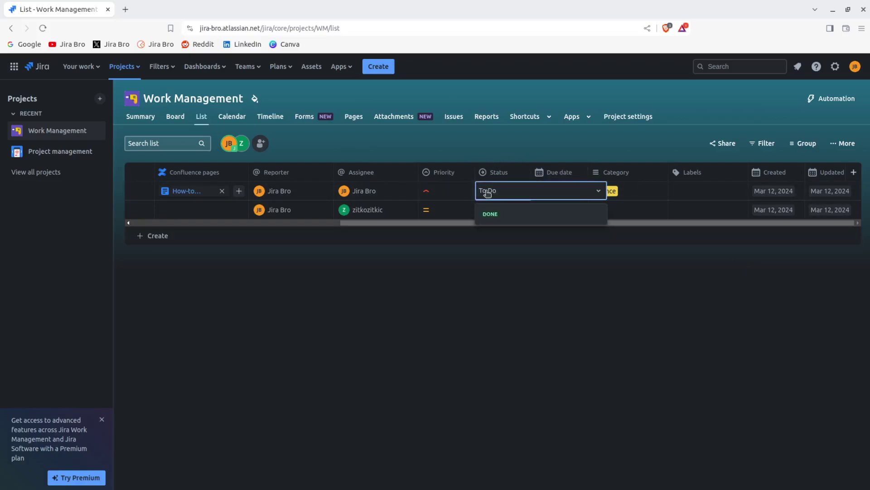
left_click(596, 193)
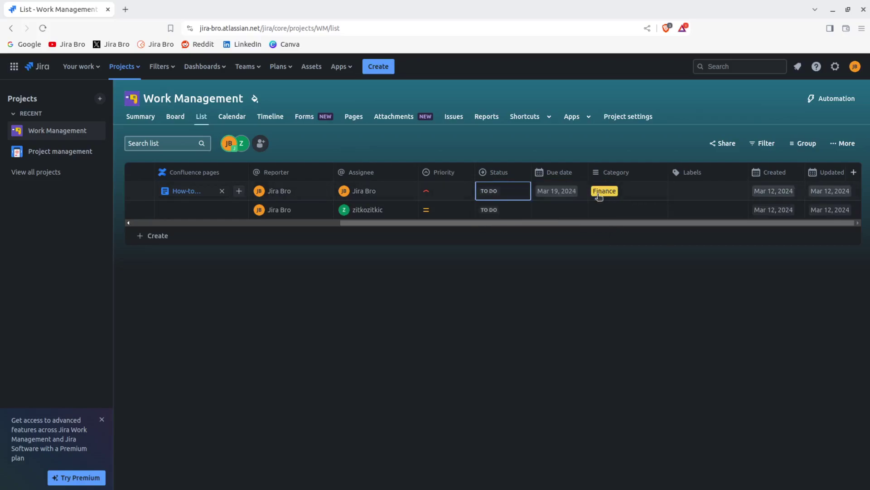
left_click(516, 192)
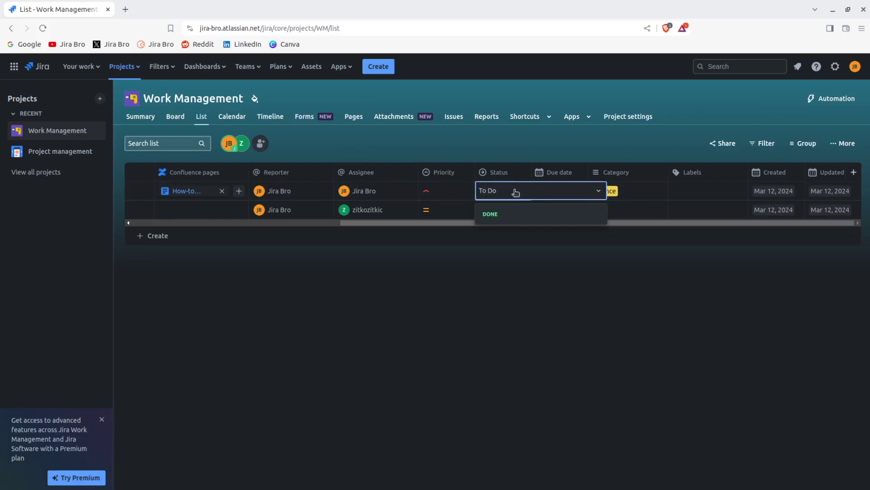
left_click(759, 314)
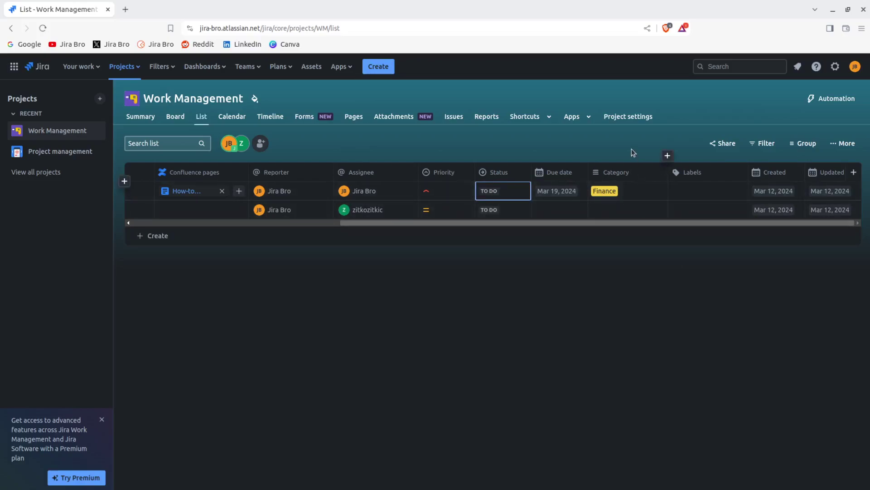
left_click(625, 116)
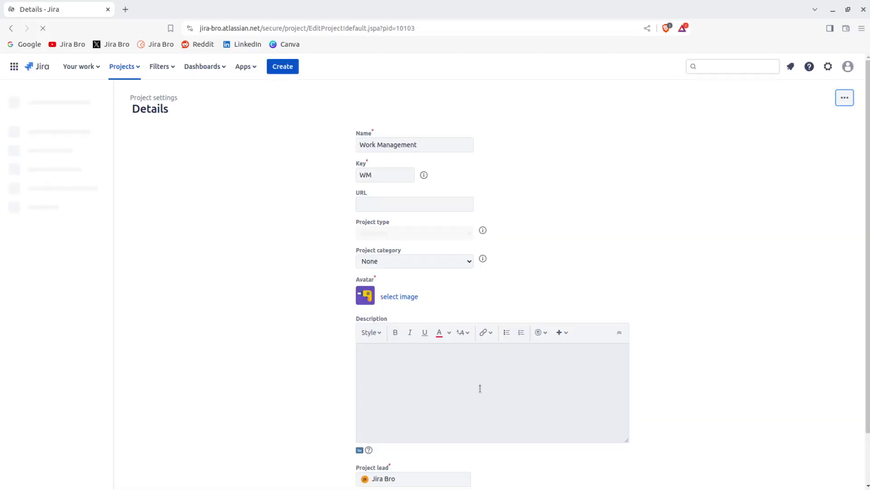
View the To Do to Done workflow diagram, then return to the project's List view.
scroll(80, 278, "down", 2)
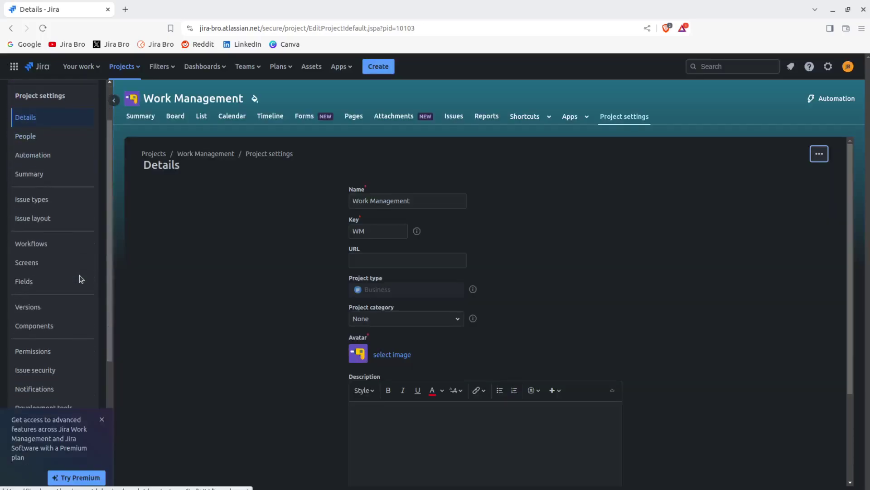
left_click(79, 248)
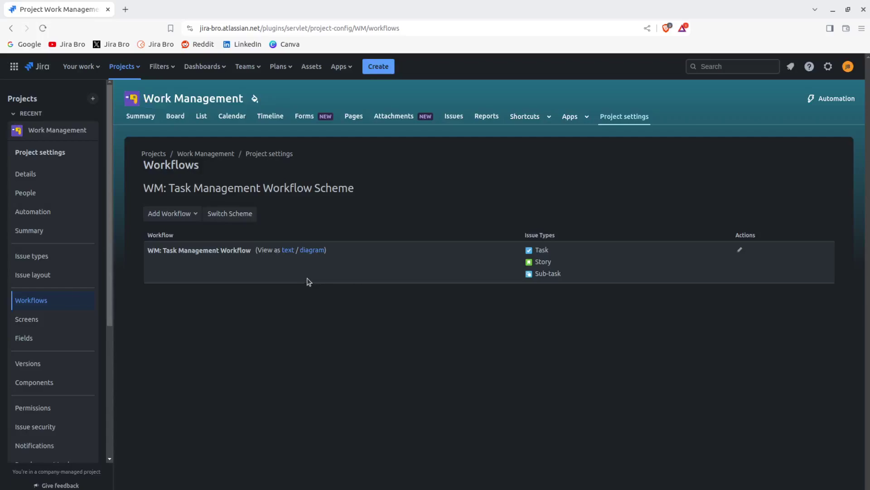
left_click(316, 253)
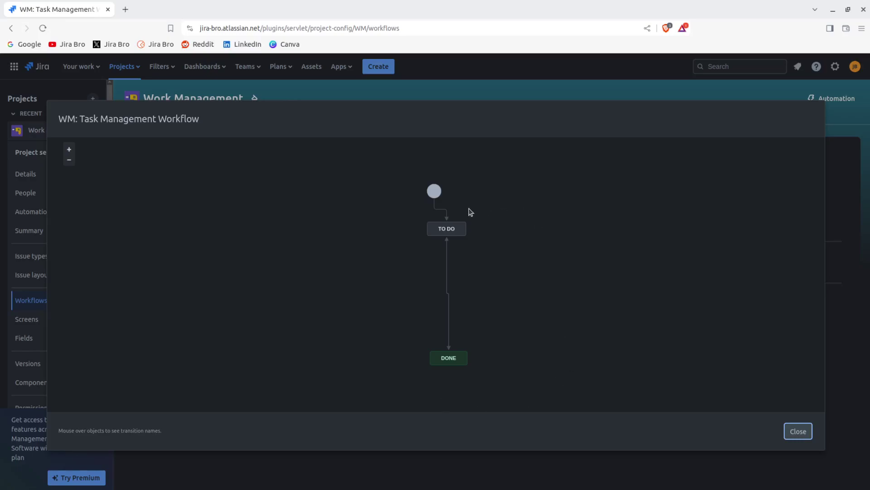
left_click(789, 431)
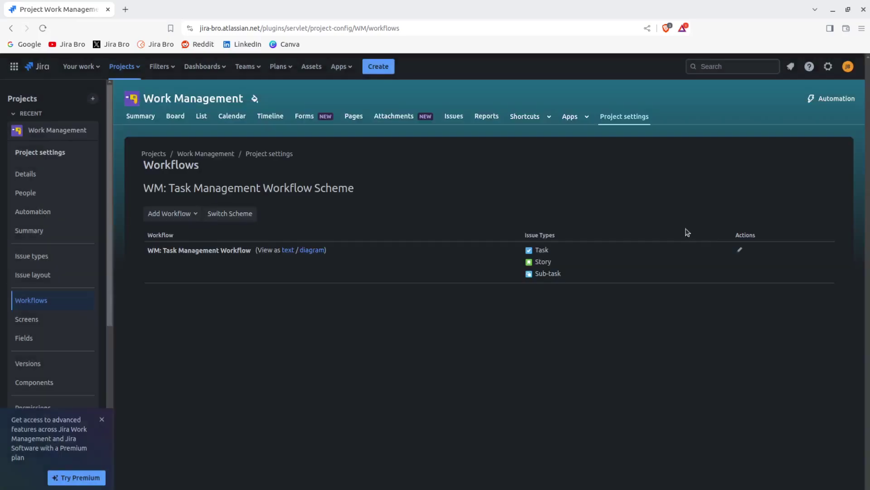
left_click(9, 30)
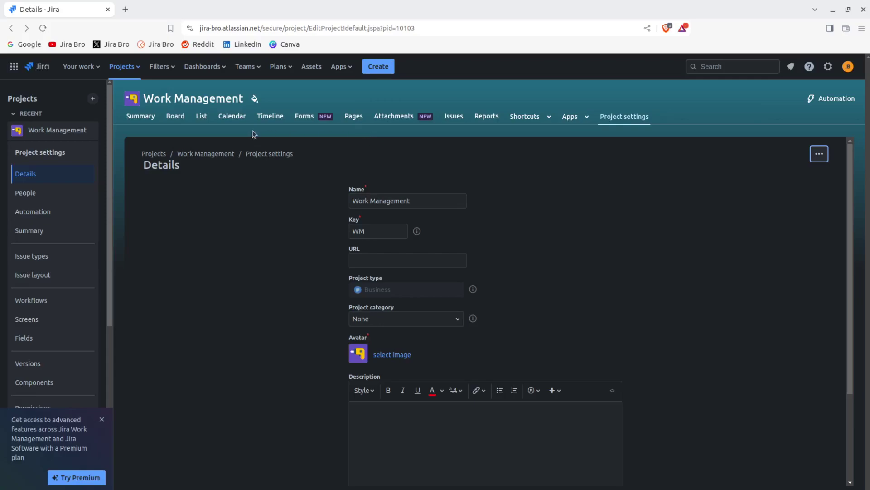
left_click(202, 117)
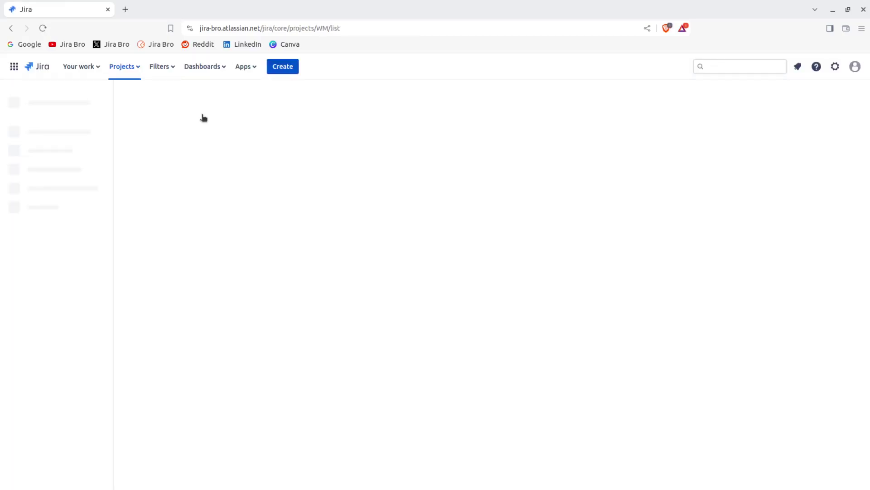